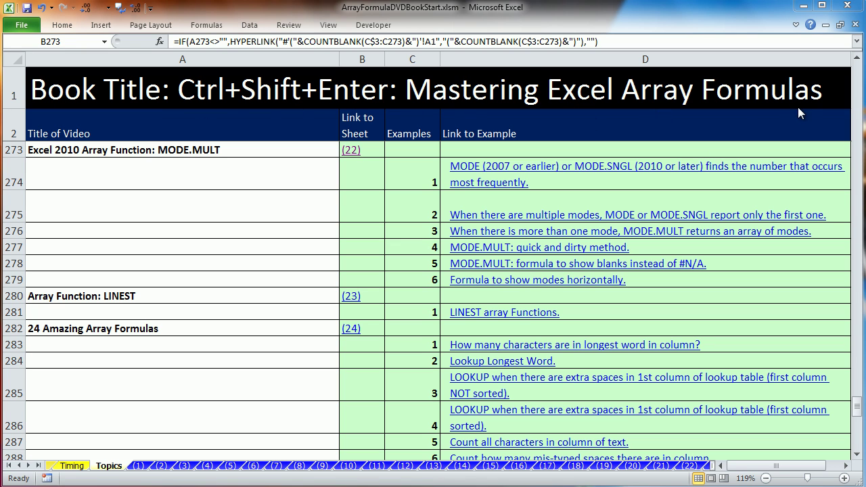
# Step: Open sheet (22) from its link beside the "Excel 2010 Array Function: MODE.MULT" title in the topics list
pyautogui.click(370, 16)
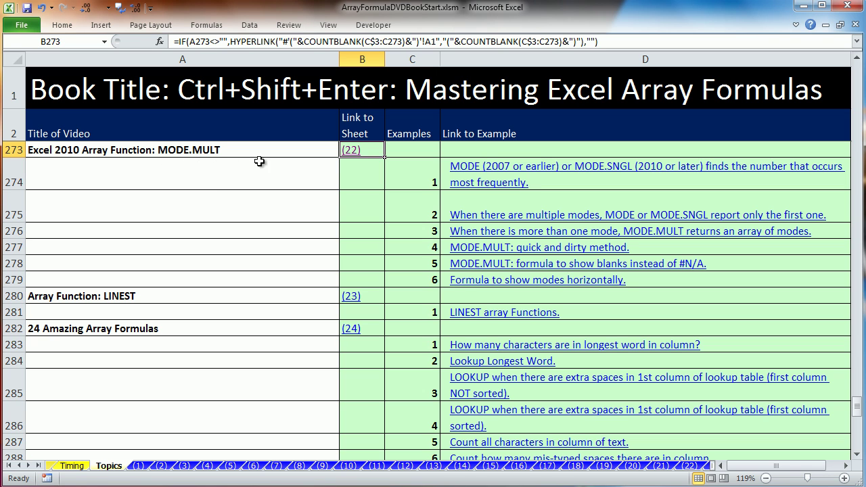
pyautogui.click(352, 150)
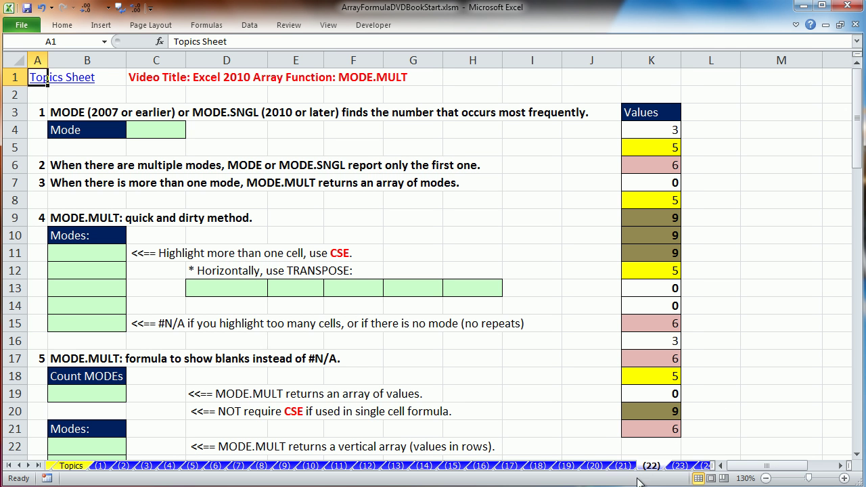
pyautogui.click(246, 150)
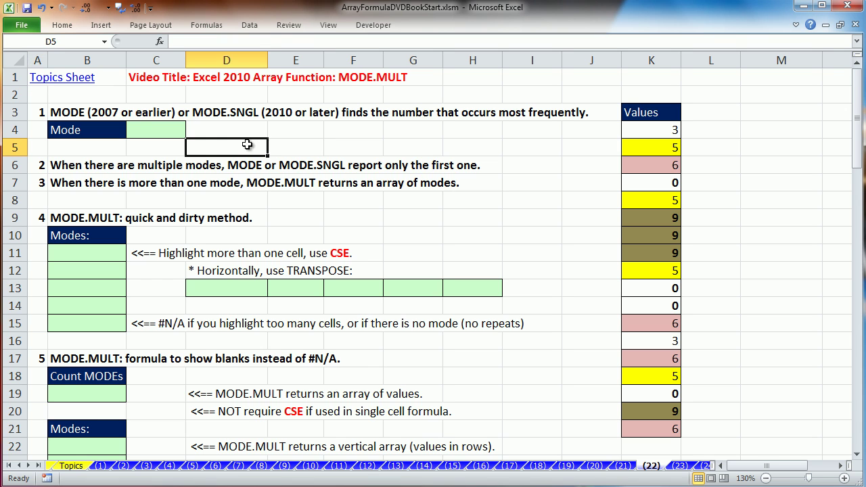
# Step: Enter =MODE(K4:K21) in cell C4 to find the most frequent number in the Values column
pyautogui.click(137, 132)
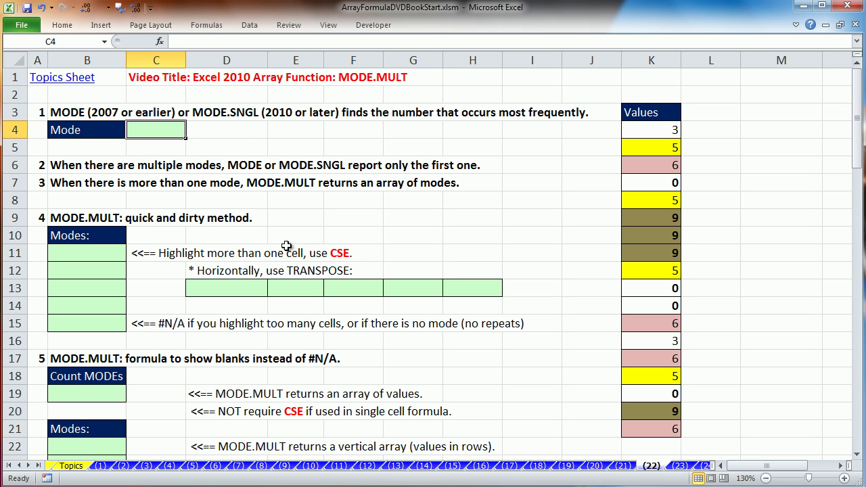
pyautogui.write('=mo')
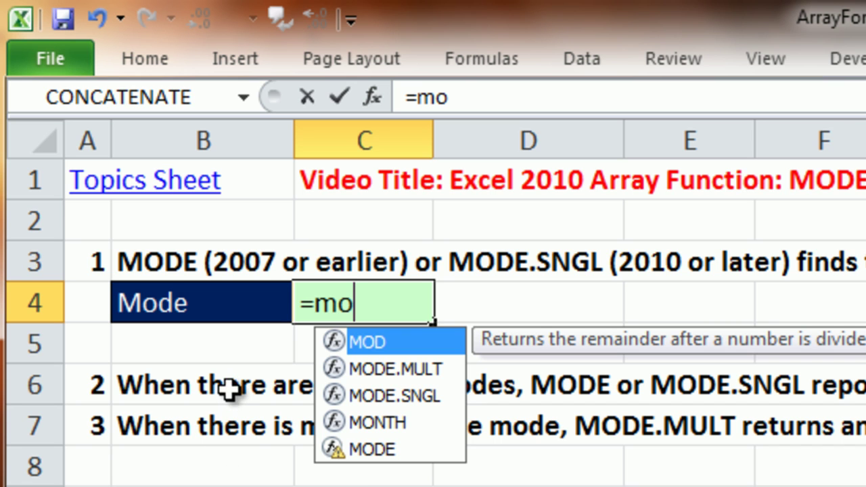
pyautogui.doubleClick(372, 450)
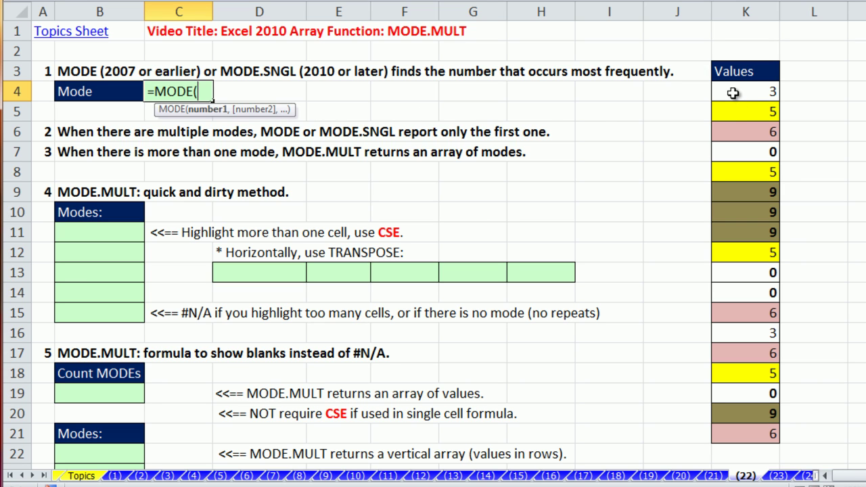
pyautogui.moveTo(731, 92); pyautogui.dragTo(742, 428)
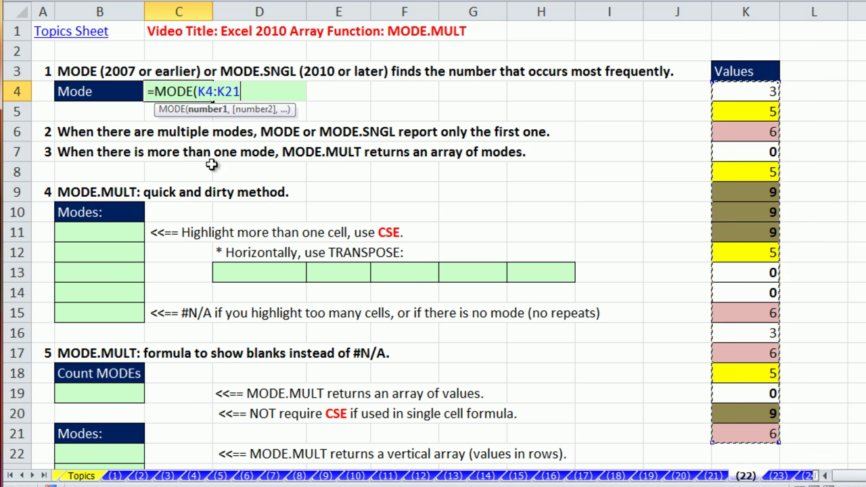
pyautogui.write(')')
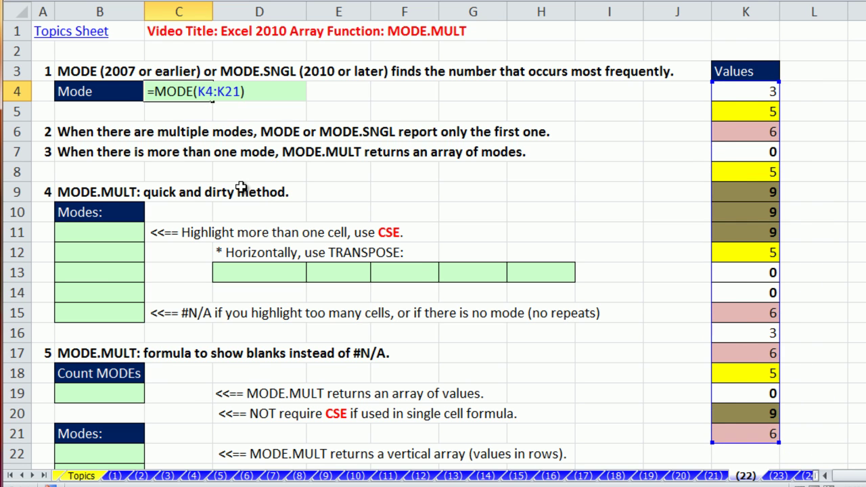
pyautogui.press('Return')
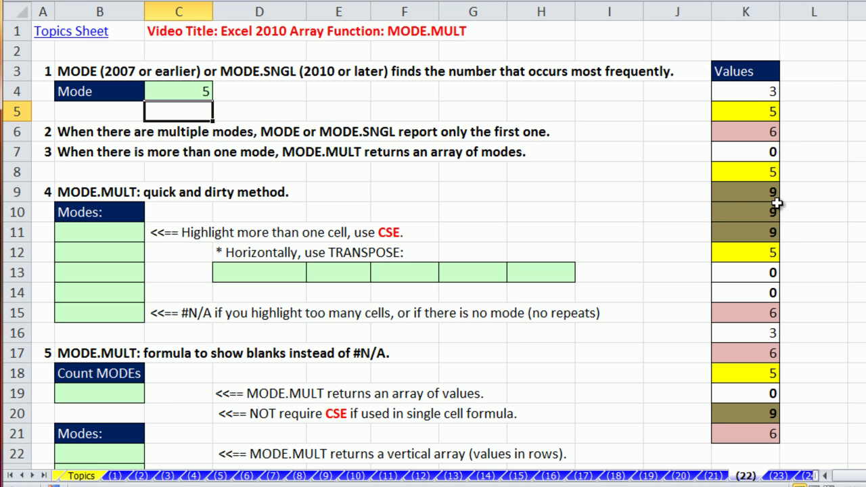
# Step: Enter =MODE.SNGL(K4:K21) in cell D4, beside the MODE formula
pyautogui.click(243, 89)
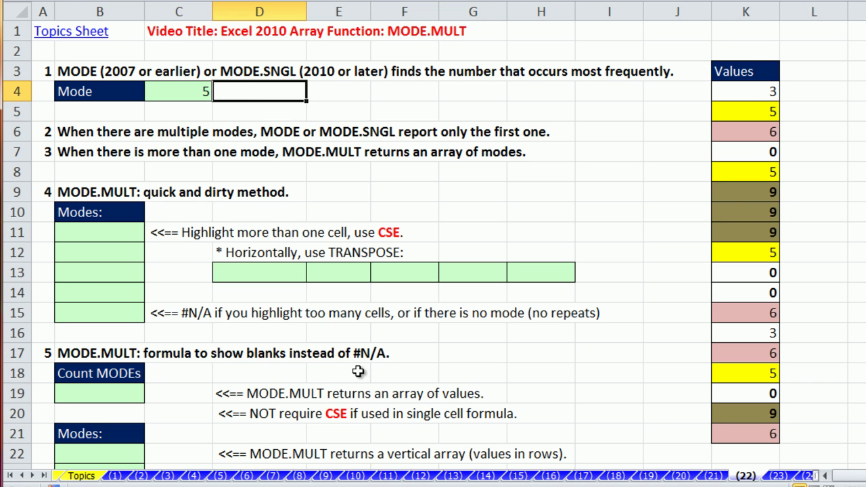
pyautogui.write('=mode')
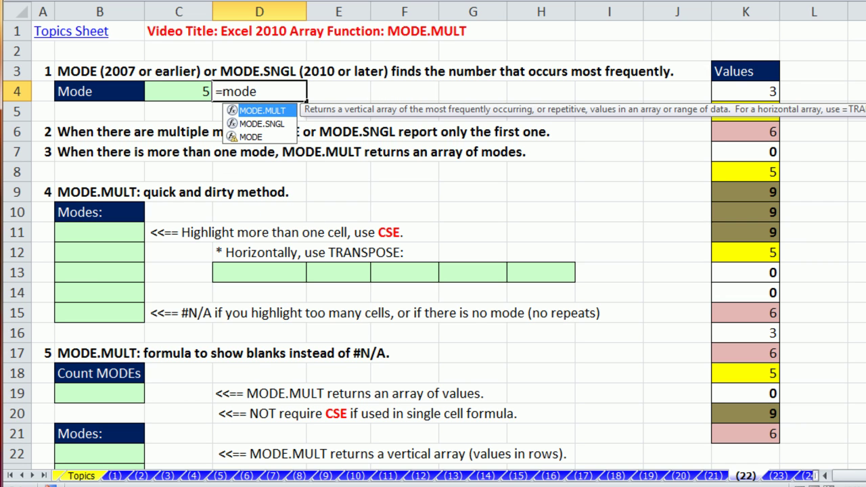
pyautogui.doubleClick(263, 123)
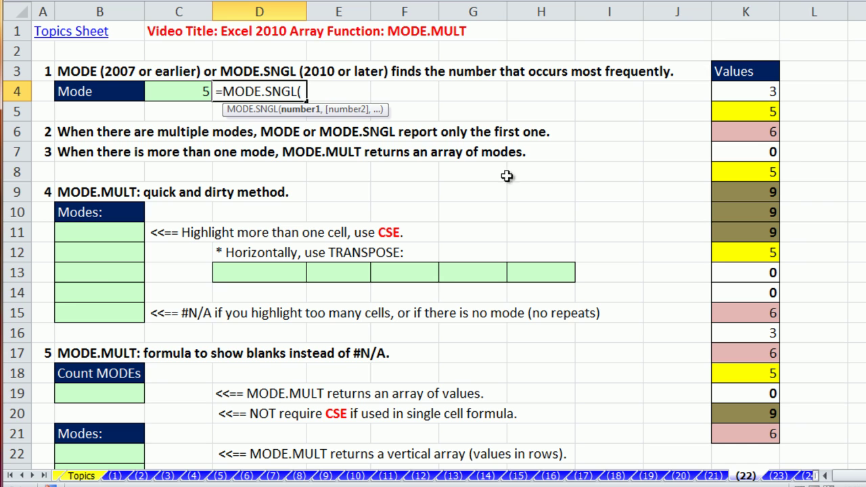
pyautogui.moveTo(743, 88); pyautogui.dragTo(745, 434)
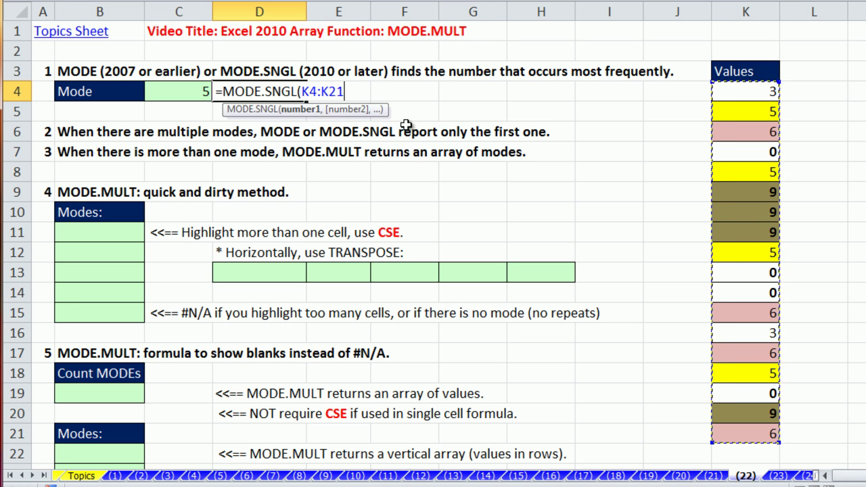
pyautogui.write(')')
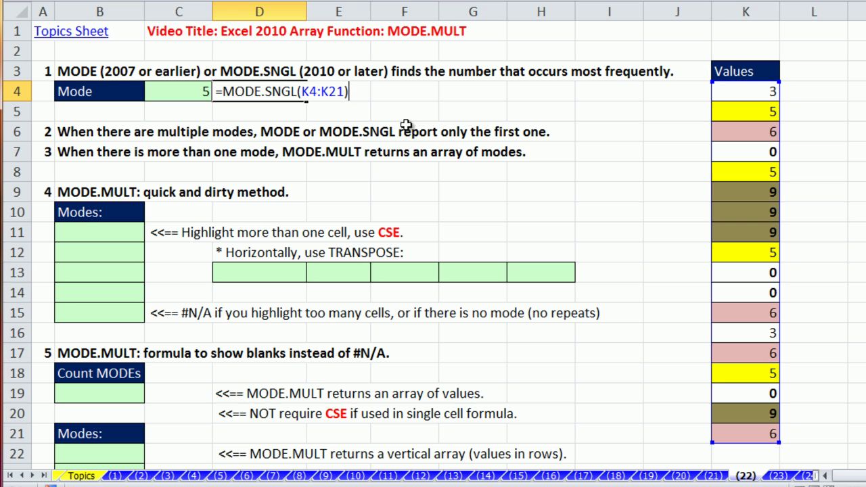
pyautogui.press('Return')
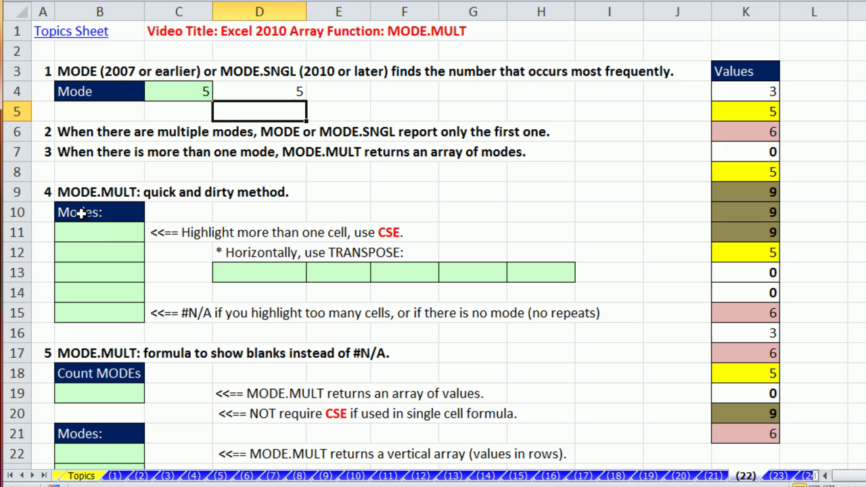
# Step: Enter =MODE.MULT(K4:K21) as one array formula across cells B11:B15
pyautogui.moveTo(95, 234); pyautogui.dragTo(97, 309)
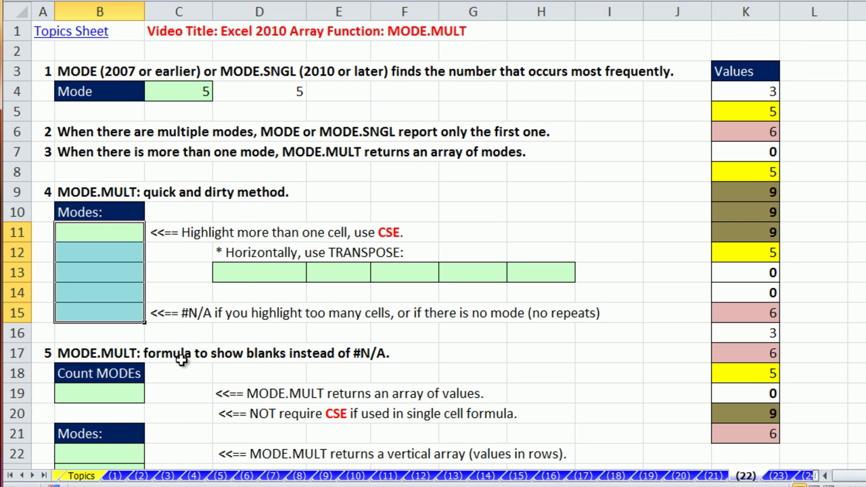
pyautogui.write('=mod')
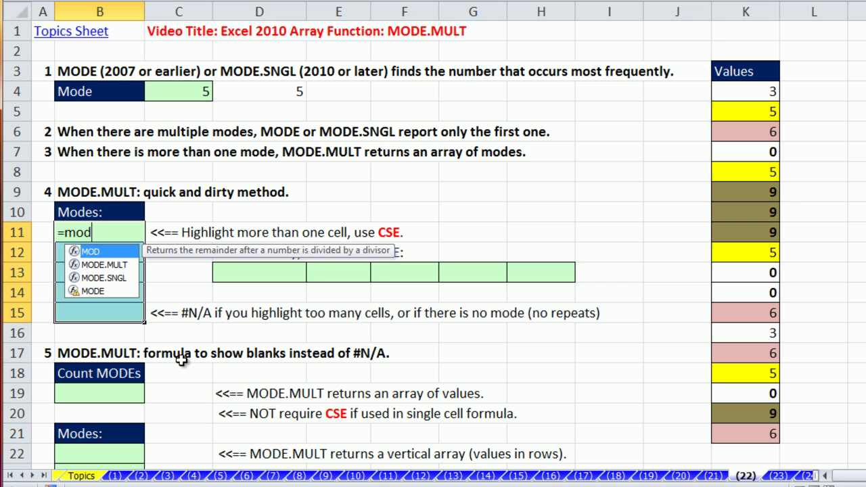
pyautogui.press('Down')
pyautogui.press('Tab')
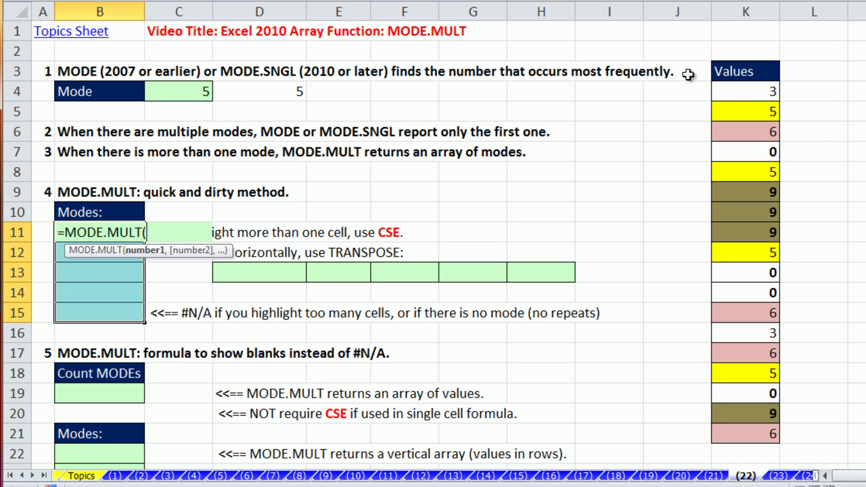
pyautogui.moveTo(734, 91); pyautogui.dragTo(744, 423)
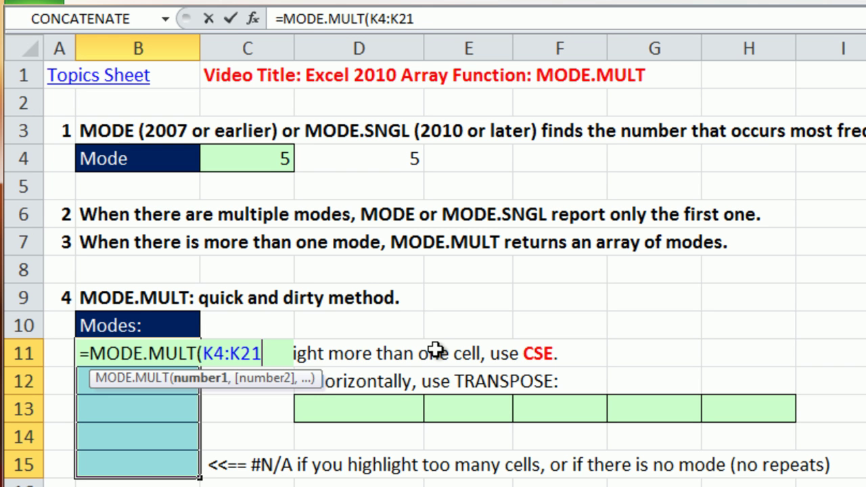
pyautogui.hotkey('ctrl', 'shift', 'Return')
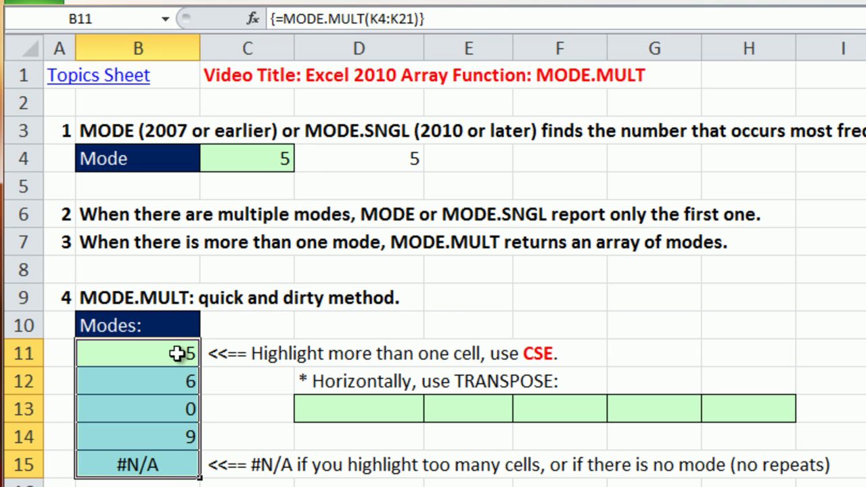
# Step: Evaluate the whole MODE.MULT formula inside B11 to inspect its array, and discard the evaluation
pyautogui.click(140, 353)
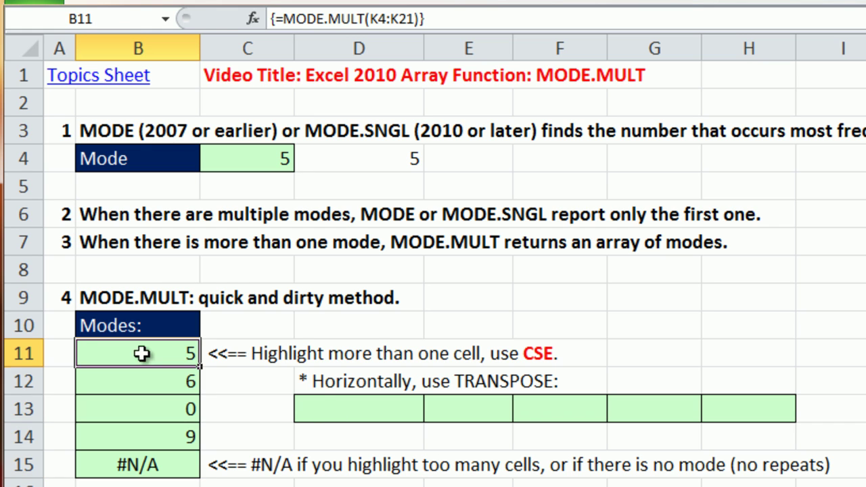
pyautogui.doubleClick(143, 353)
pyautogui.moveTo(80, 354); pyautogui.dragTo(375, 381)
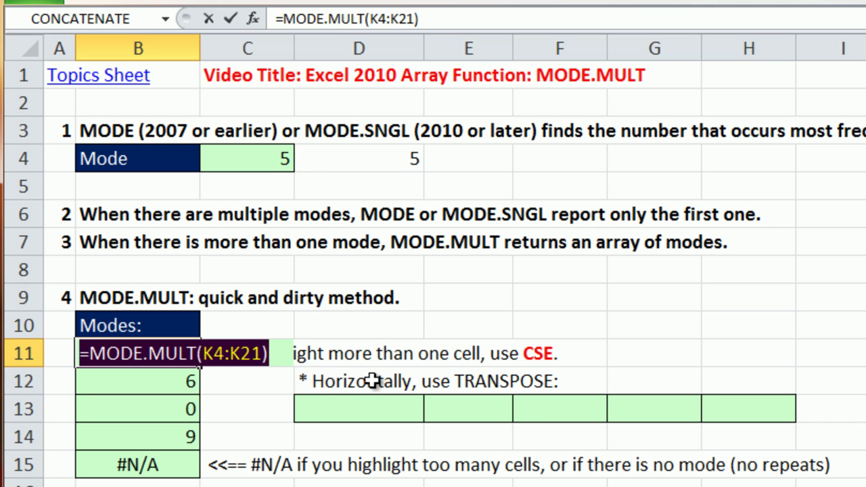
pyautogui.press('F9')
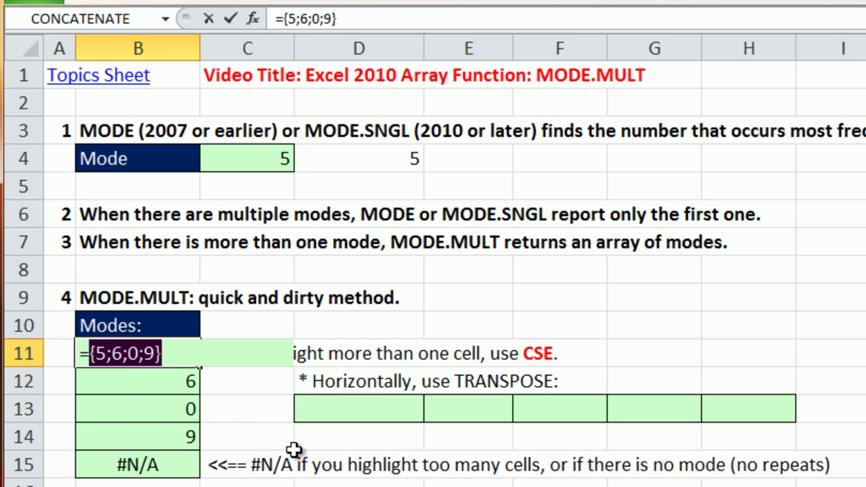
pyautogui.press('Escape')
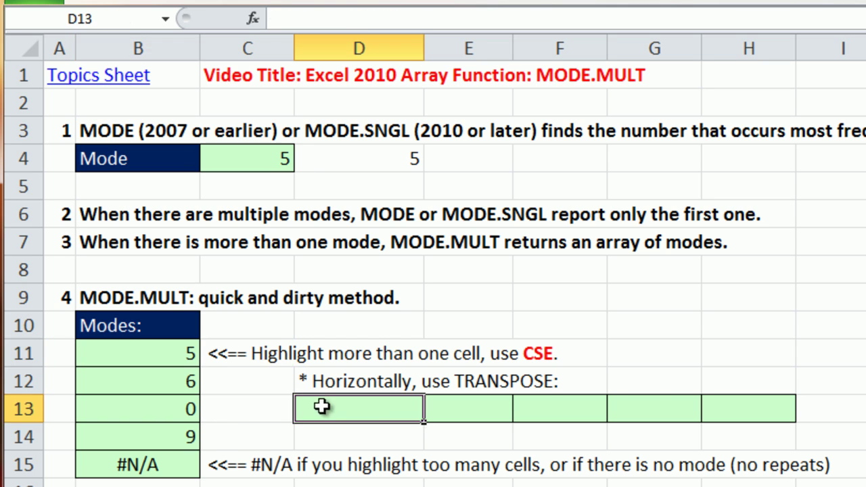
# Step: Enter =MODE.MULT(K4:K21) as one array formula across the horizontal range D13:H13
pyautogui.moveTo(322, 408); pyautogui.dragTo(707, 410)
pyautogui.write('=mod')
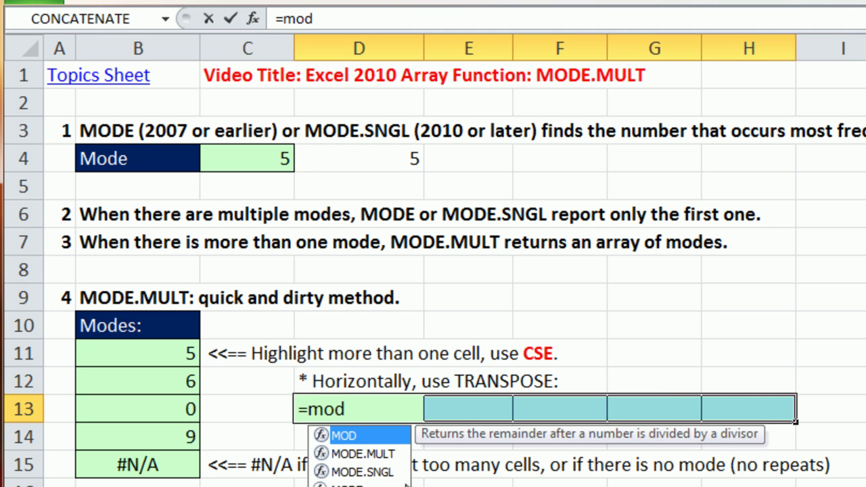
pyautogui.press('Down')
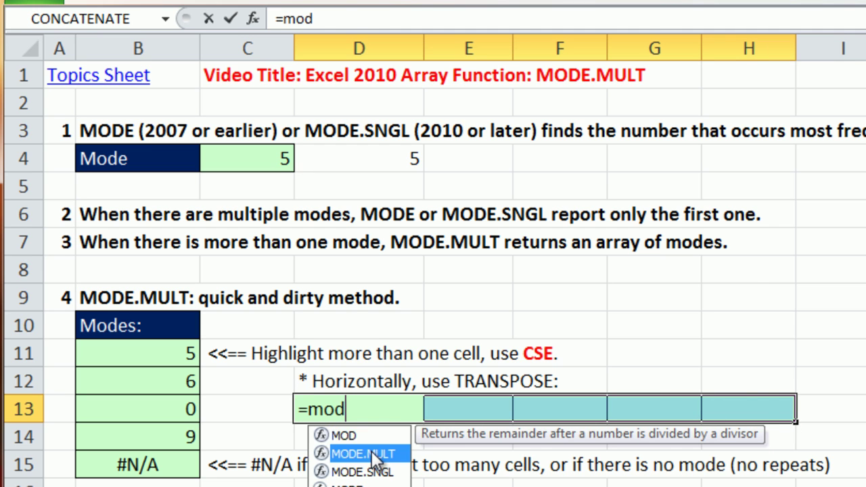
pyautogui.press('Tab')
pyautogui.write('K4:K6')
pyautogui.press('BackSpace')
pyautogui.write('21')
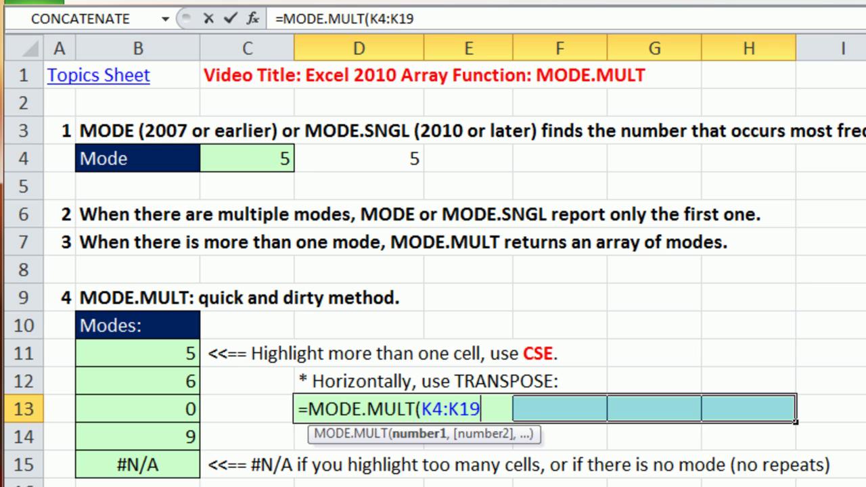
pyautogui.hotkey('ctrl', 'shift', 'Return')
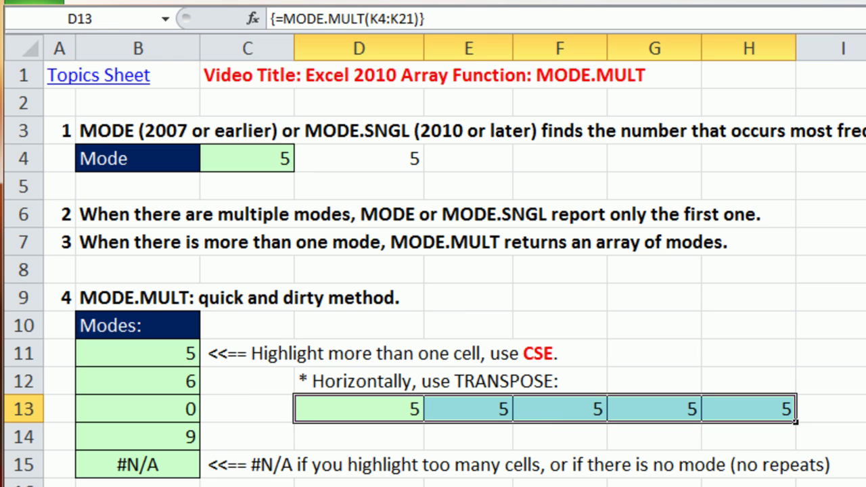
# Step: Wrap the D13:H13 array formula in TRANSPOSE, making it =TRANSPOSE(MODE.MULT(K4:K21)), and re-enter it as an array formula
pyautogui.press('F2')
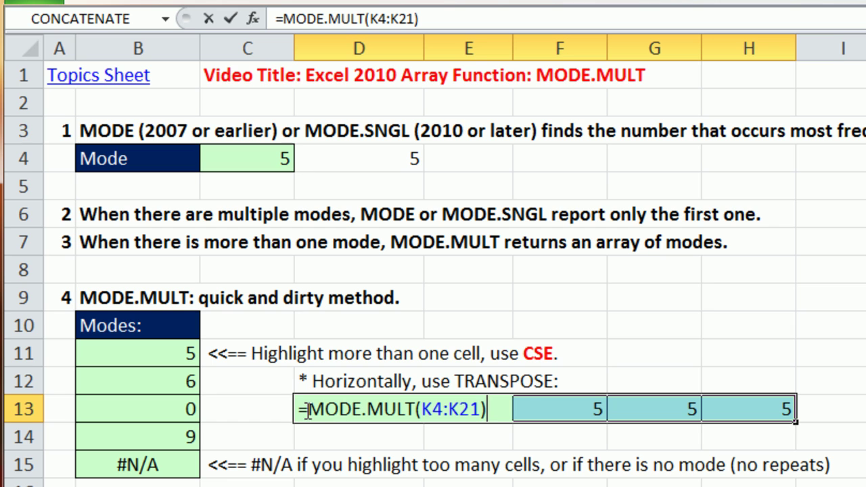
pyautogui.write('tr')
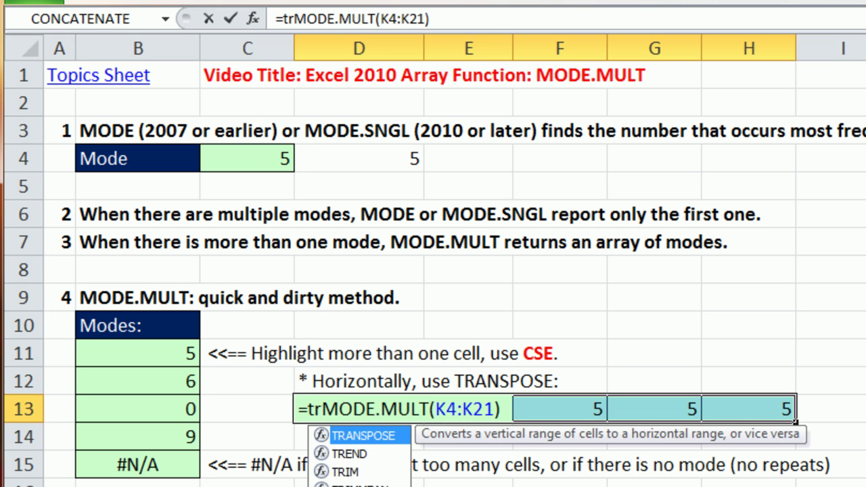
pyautogui.press('Tab')
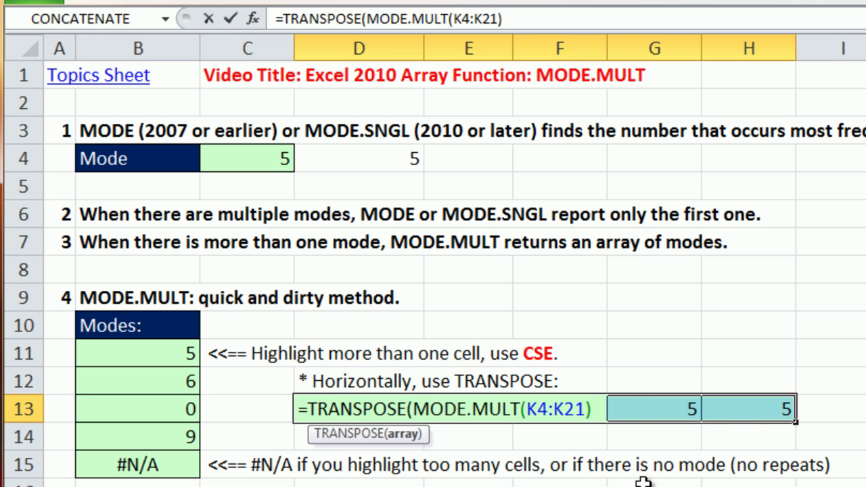
pyautogui.write(')')
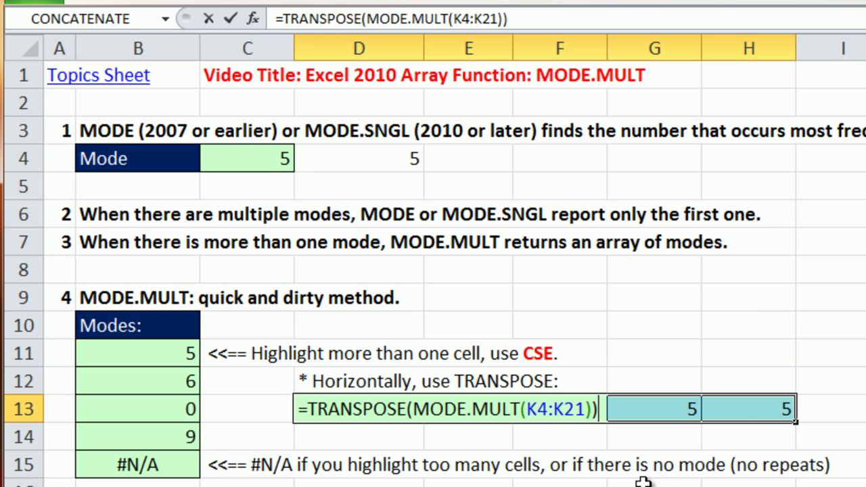
pyautogui.hotkey('ctrl', 'shift', 'Return')
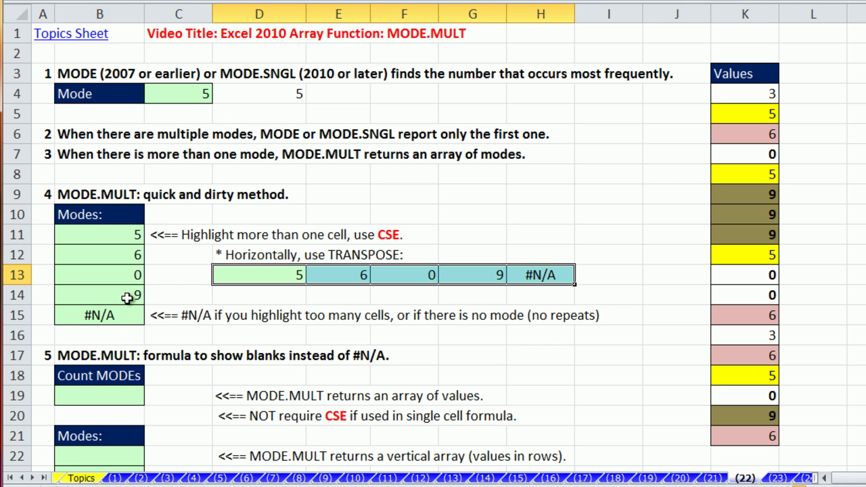
# Step: Copy the MODE.MULT expression from B11 into B19 as a new formula, and lock its range as $K$4:$K$21
pyautogui.scroll(-2, 433, 271)
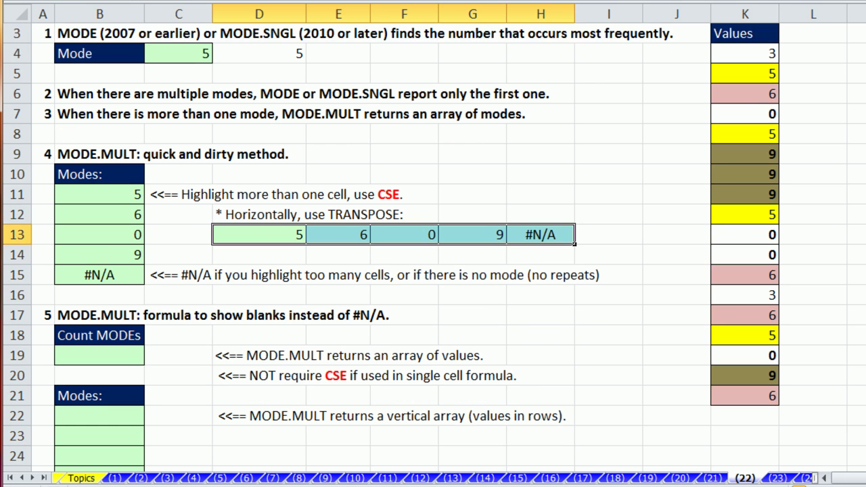
pyautogui.scroll(-1, 433, 270)
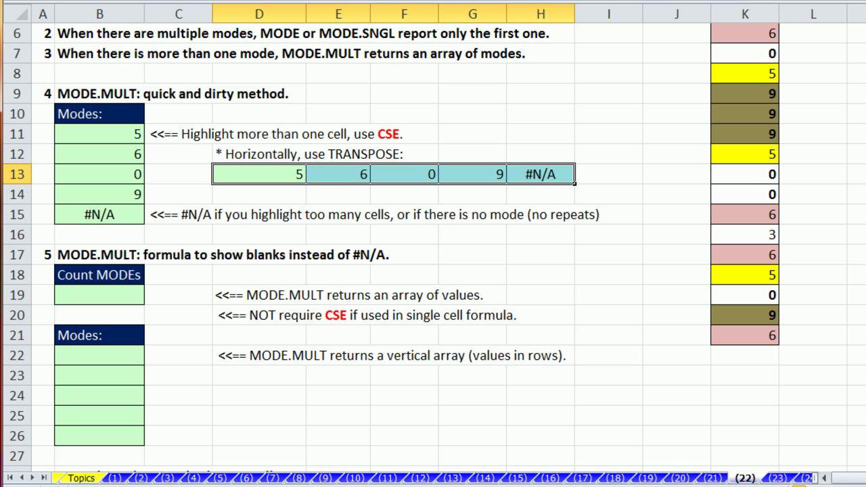
pyautogui.click(99, 296)
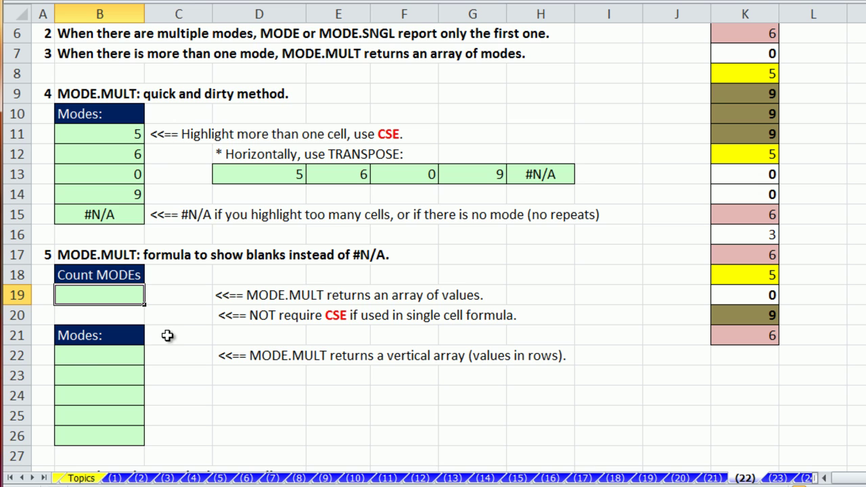
pyautogui.doubleClick(140, 134)
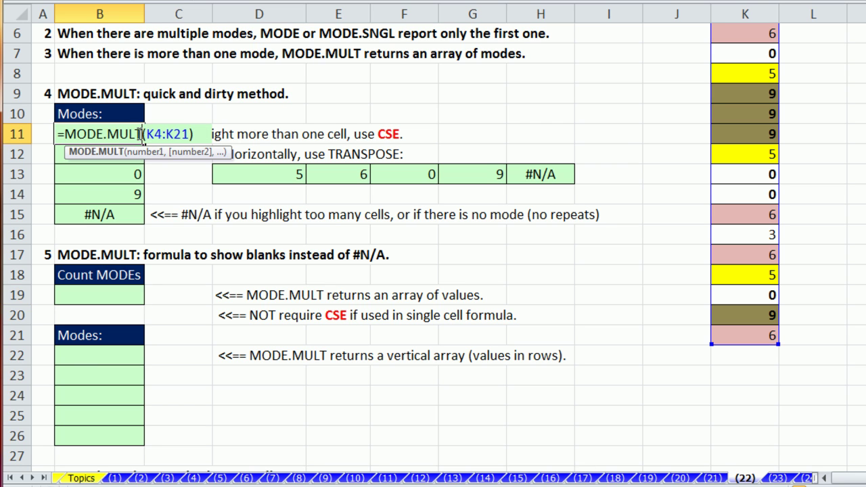
pyautogui.moveTo(65, 135); pyautogui.dragTo(261, 164)
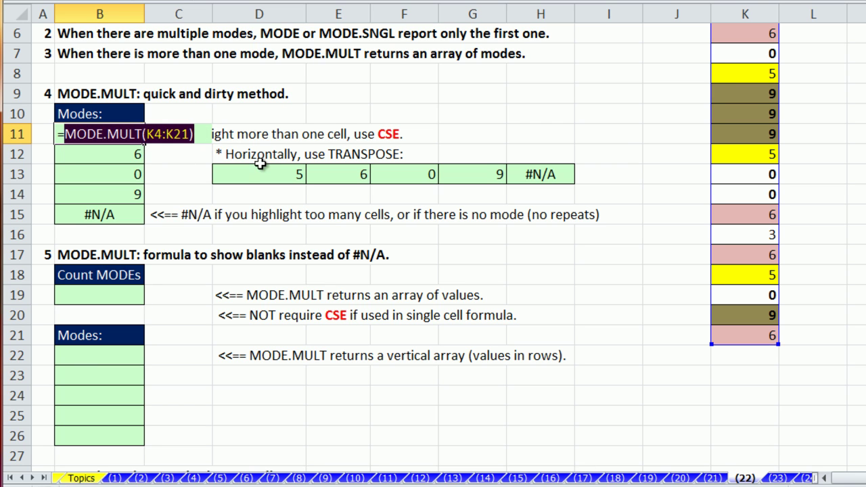
pyautogui.hotkey('ctrl', 'c')
pyautogui.press('Escape')
pyautogui.click(95, 292)
pyautogui.write('=')
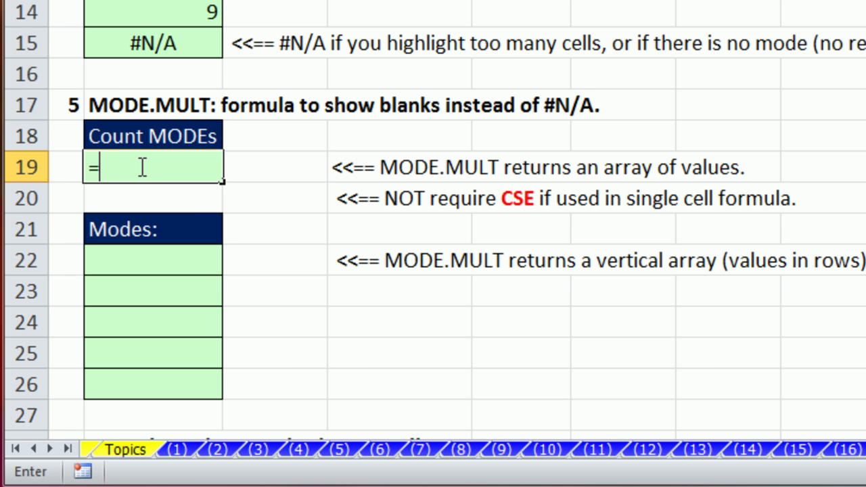
pyautogui.hotkey('ctrl', 'v')
pyautogui.click(253, 168)
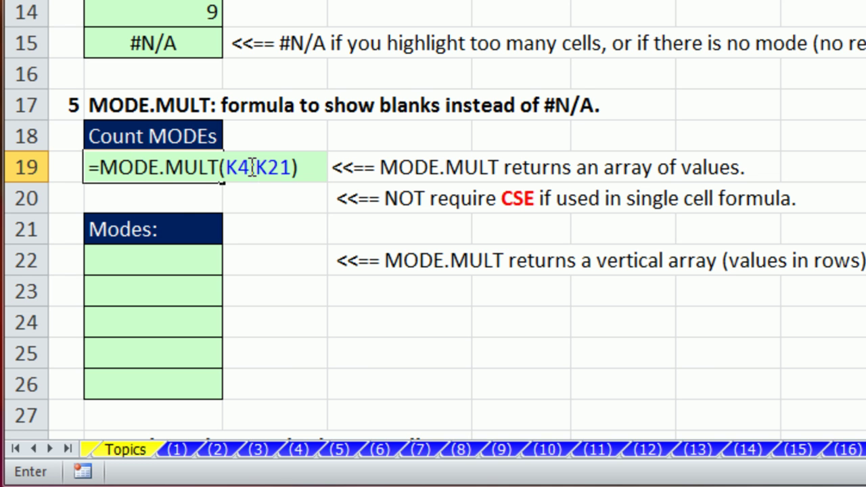
pyautogui.press('F4')
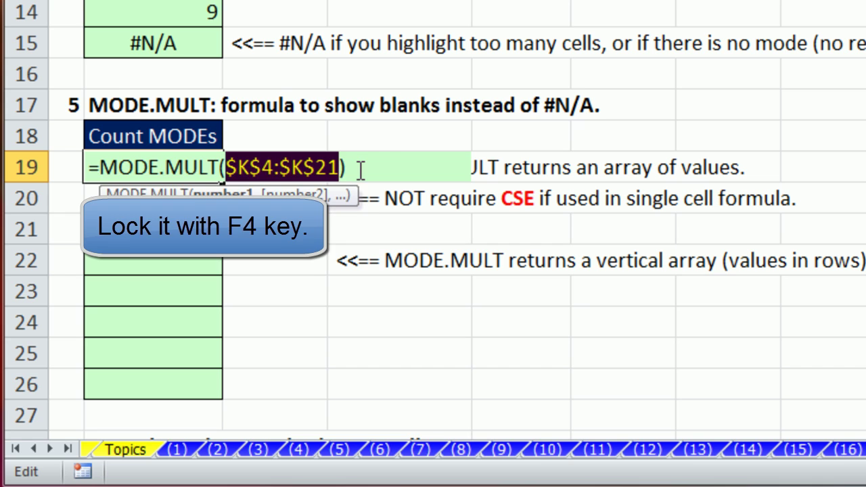
# Step: Evaluate the MODE.MULT expression inside B19 to inspect its array, and undo the evaluation
pyautogui.moveTo(360, 170); pyautogui.dragTo(88, 168)
pyautogui.press('F9')
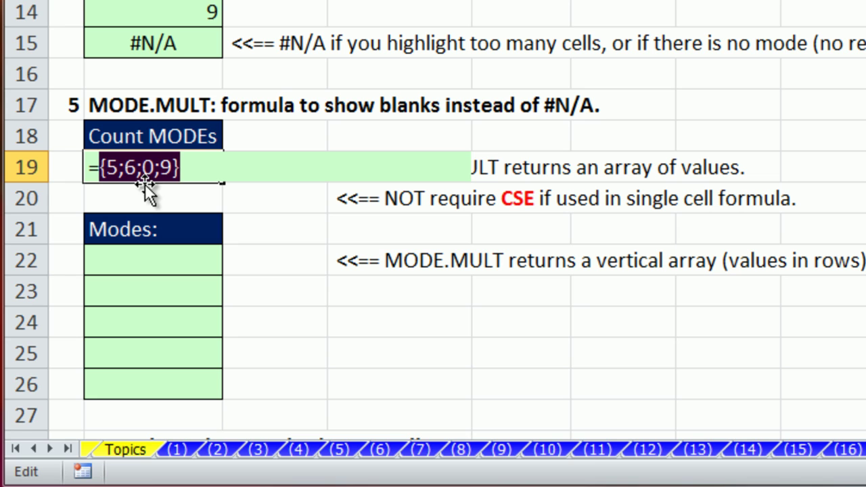
pyautogui.hotkey('ctrl', 'z')
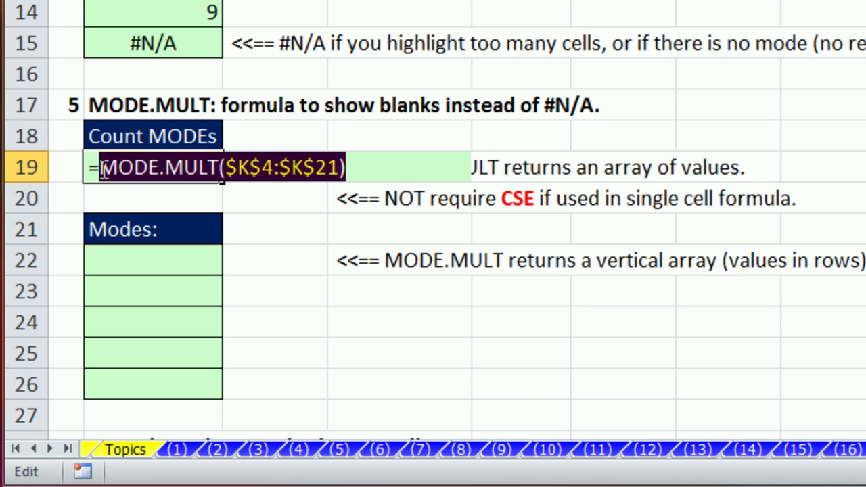
# Step: Wrap the B19 expression in COUNT and enter it as =COUNT(MODE.MULT($K$4:$K$21))
pyautogui.click(102, 167)
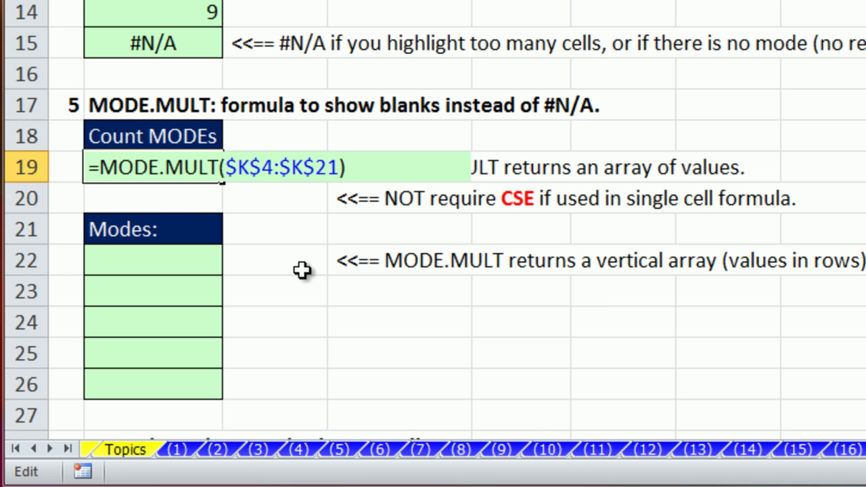
pyautogui.write('count')
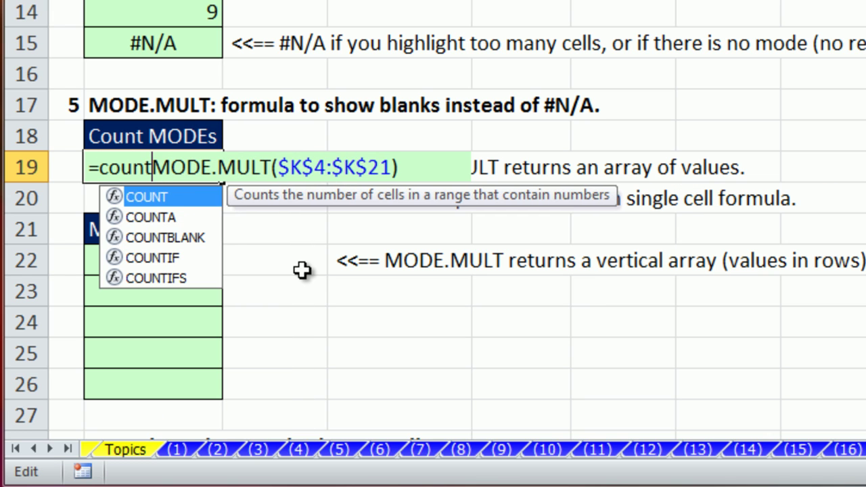
pyautogui.press('Tab')
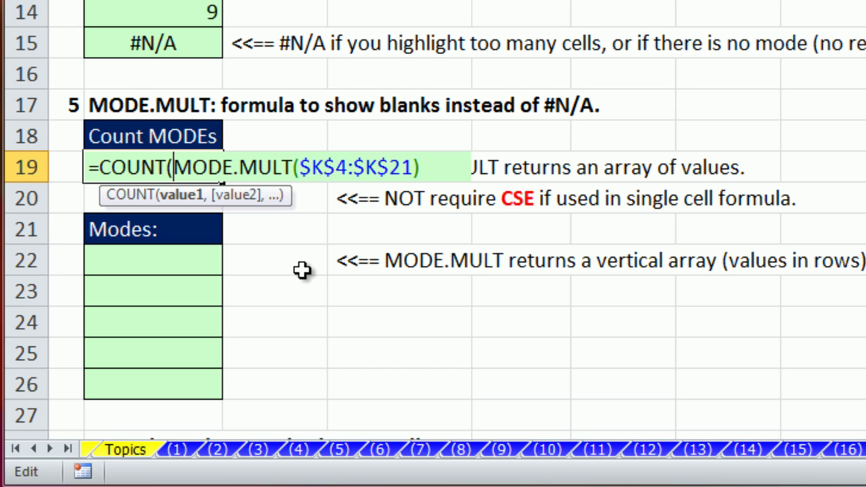
pyautogui.click(432, 166)
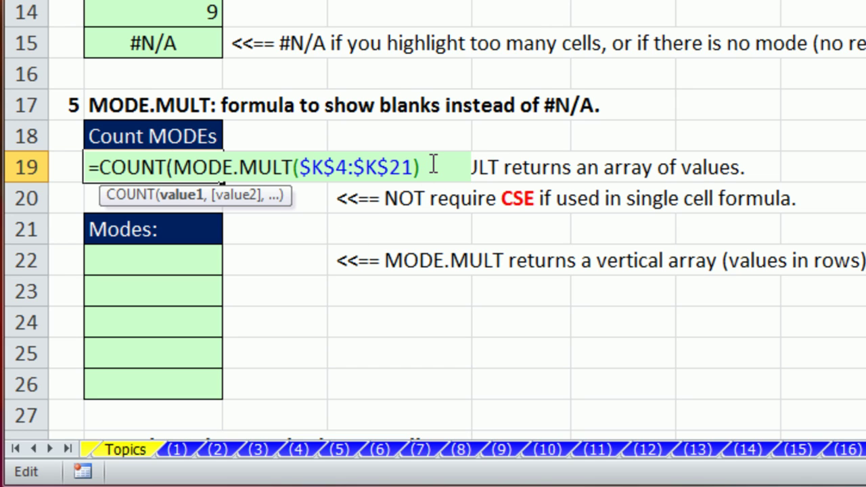
pyautogui.write(')')
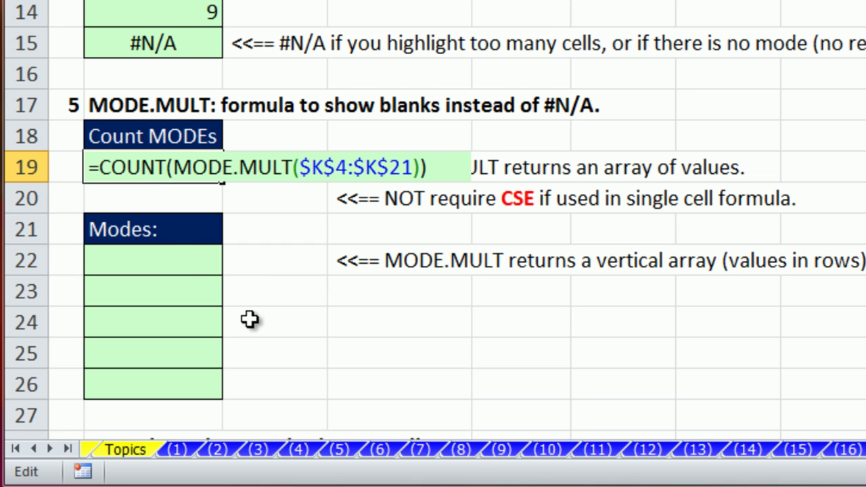
pyautogui.press('Return')
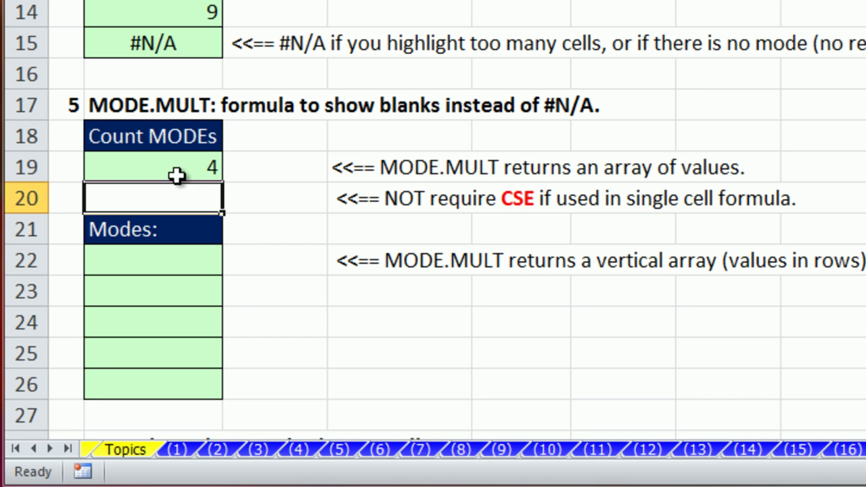
# Step: Try entering the B19 COUNT formula as an array formula, and restore it to a regular formula
pyautogui.click(176, 166)
pyautogui.doubleClick(178, 165)
pyautogui.hotkey('ctrl', 'shift', 'Return')
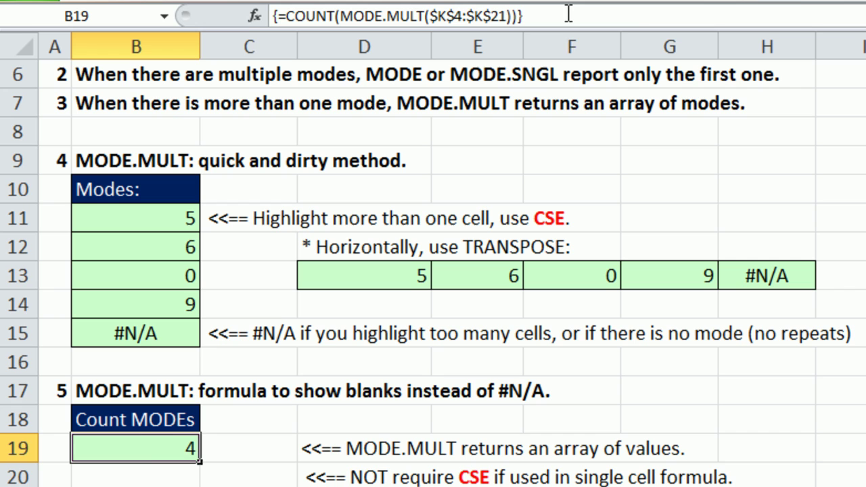
pyautogui.doubleClick(176, 451)
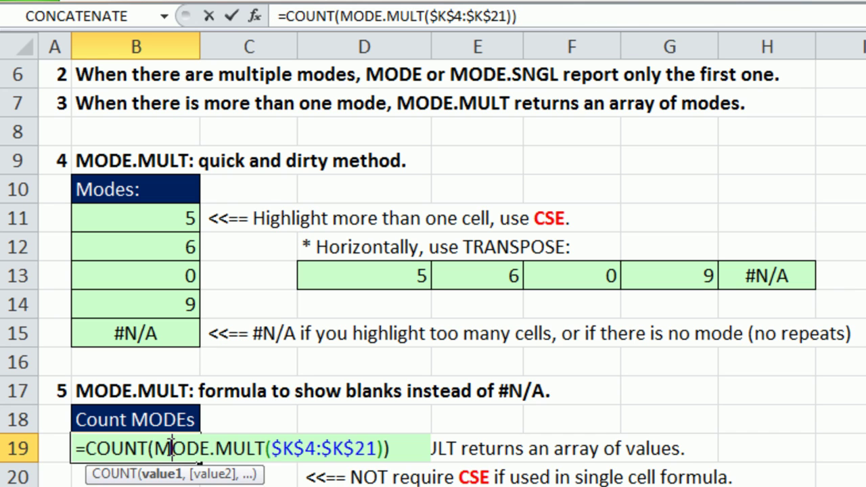
pyautogui.hotkey('ctrl', 'Return')
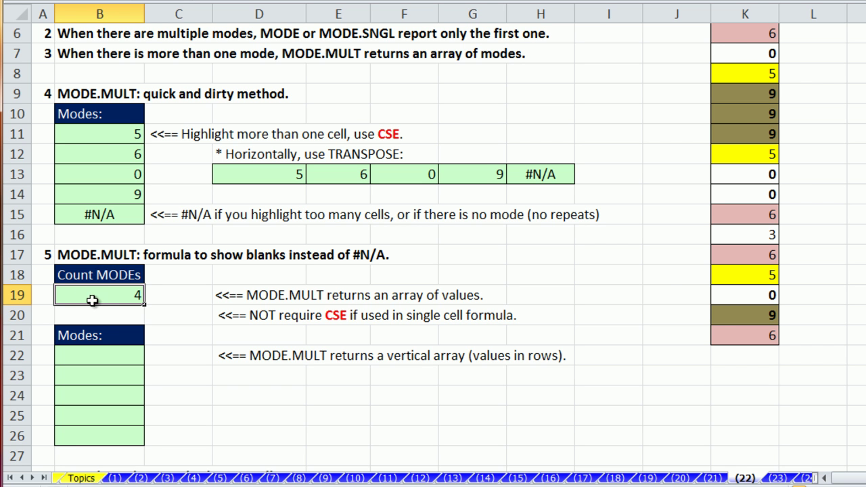
# Step: Open the COUNT formula in B19 to review its MODE.MULT argument, and close it without edits
pyautogui.moveTo(95, 304); pyautogui.dragTo(114, 303)
pyautogui.doubleClick(122, 294)
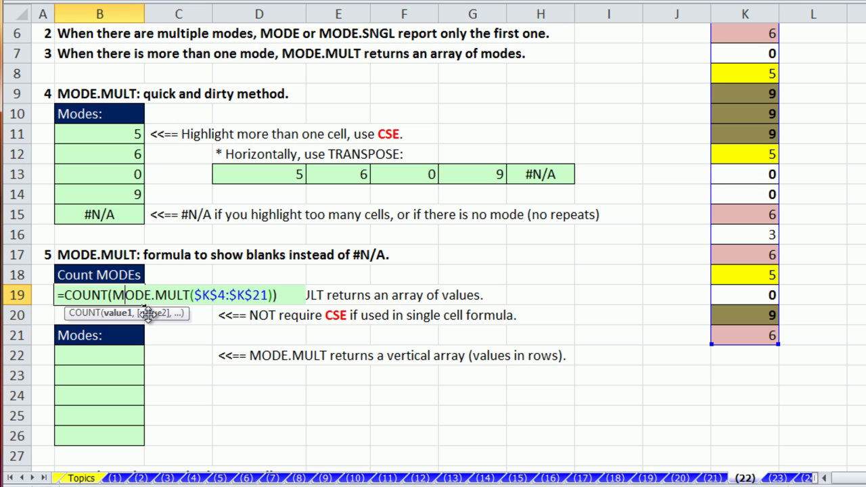
pyautogui.click(195, 295)
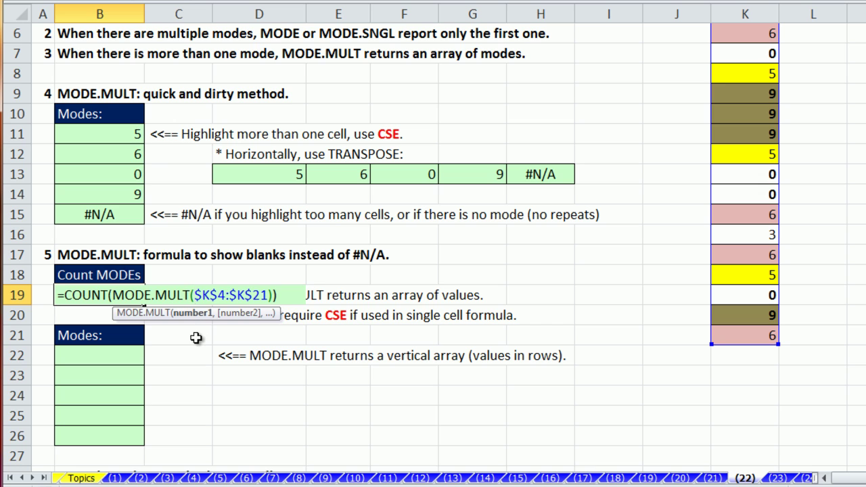
pyautogui.hotkey('ctrl', 'Return')
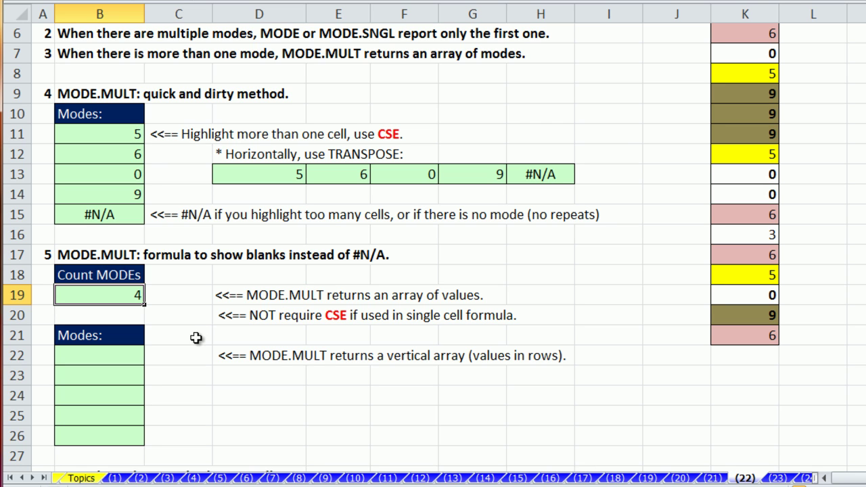
# Step: Evaluate only the MODE.MULT argument within the B19 COUNT formula, and undo that evaluation
pyautogui.doubleClick(111, 299)
pyautogui.moveTo(117, 293); pyautogui.dragTo(275, 295)
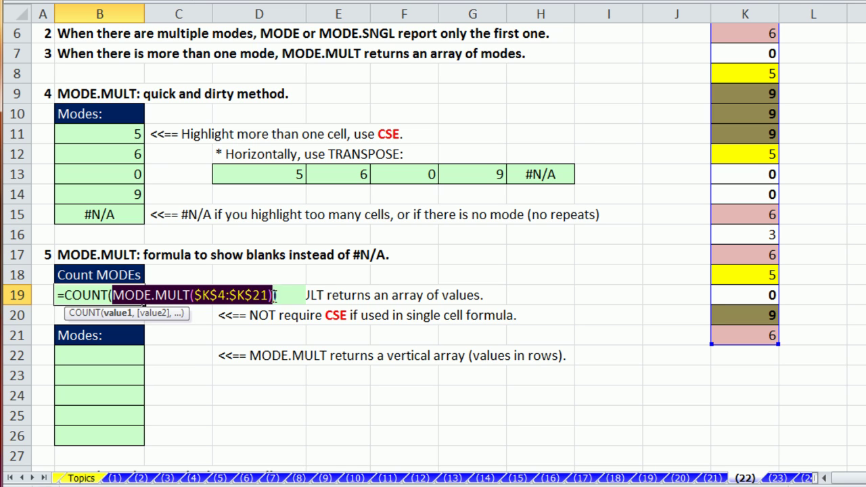
pyautogui.press('F9')
pyautogui.hotkey('ctrl', 'z')
# Step: Copy MODE.MULT($K$4:$K$21) from B19 and start the B22 formula with the test =IF(ROWS(B$22:B22)>$B$19
pyautogui.hotkey('ctrl', 'c')
pyautogui.press('Return')
pyautogui.click(119, 359)
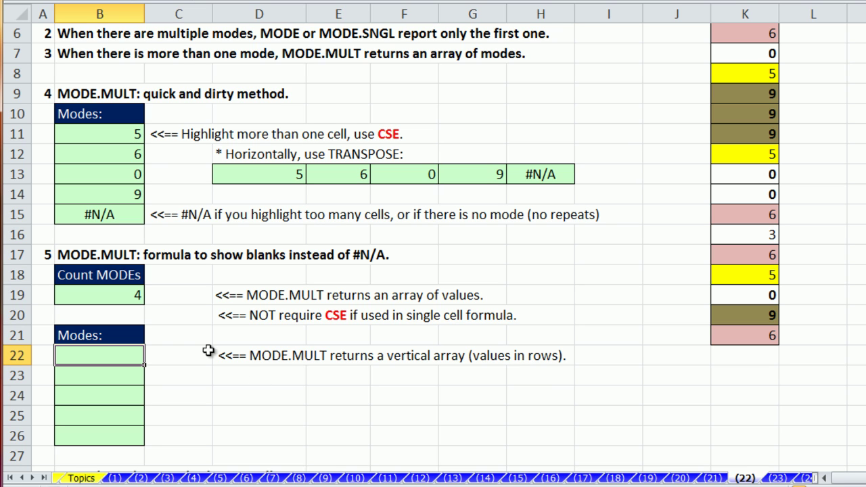
pyautogui.write('=IF(')
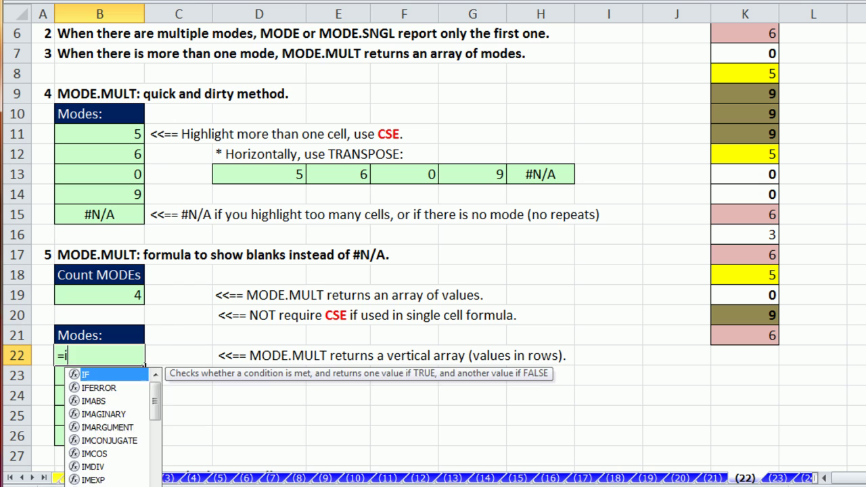
pyautogui.write('rows')
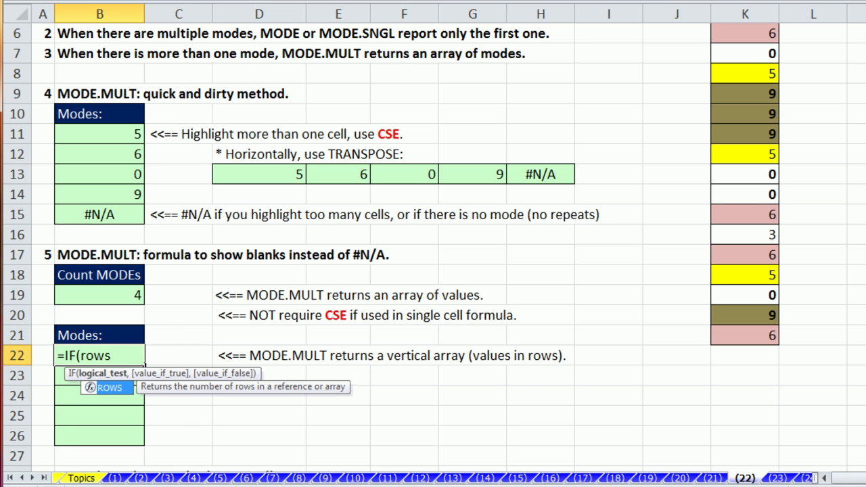
pyautogui.press('Tab')
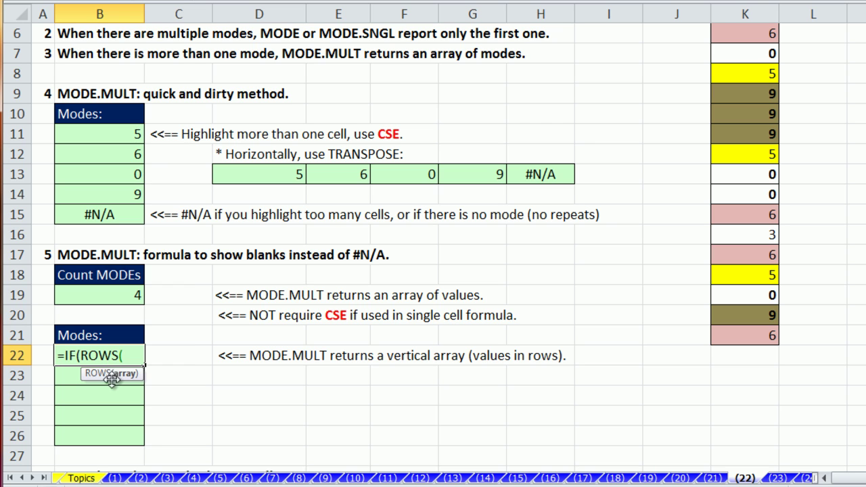
pyautogui.write('B')
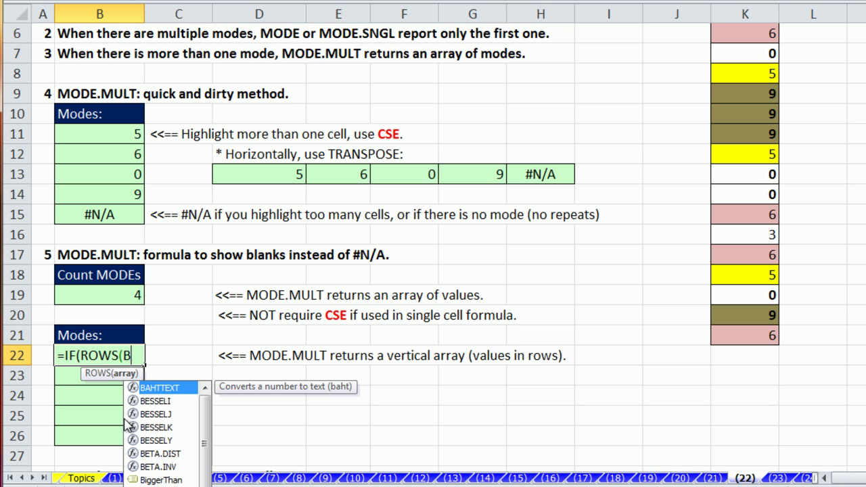
pyautogui.write('$22:')
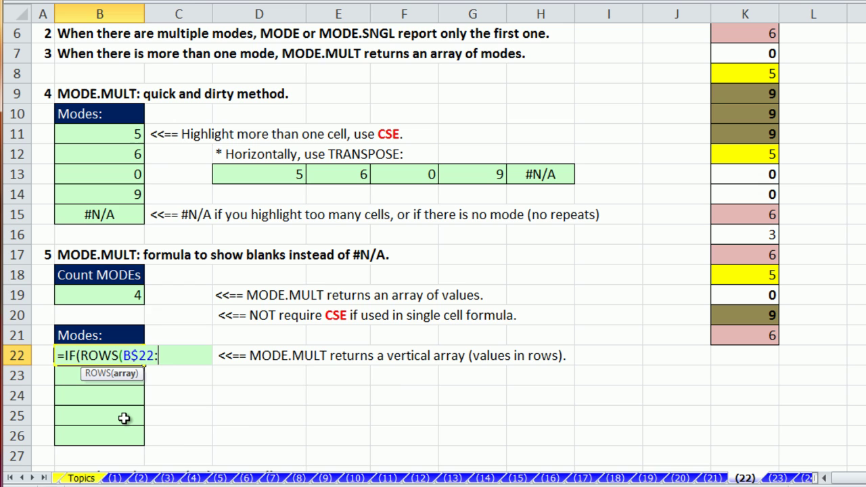
pyautogui.write('B22)')
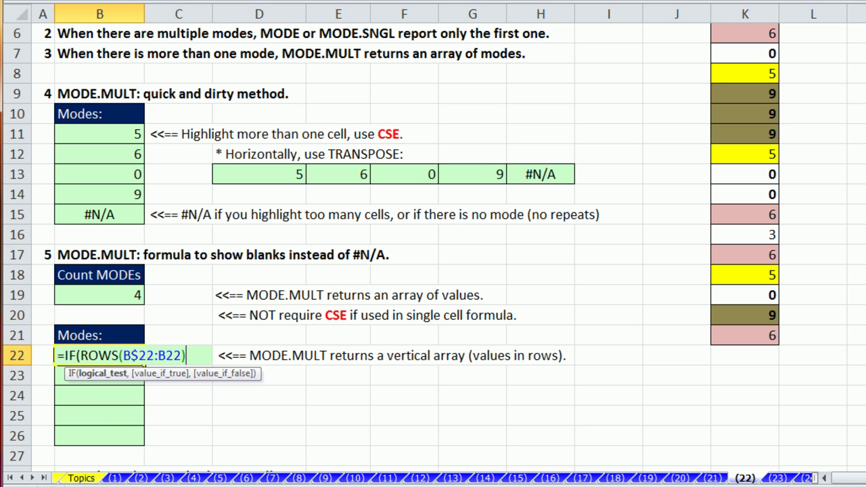
pyautogui.write('>')
pyautogui.click(137, 295)
pyautogui.press('F4')
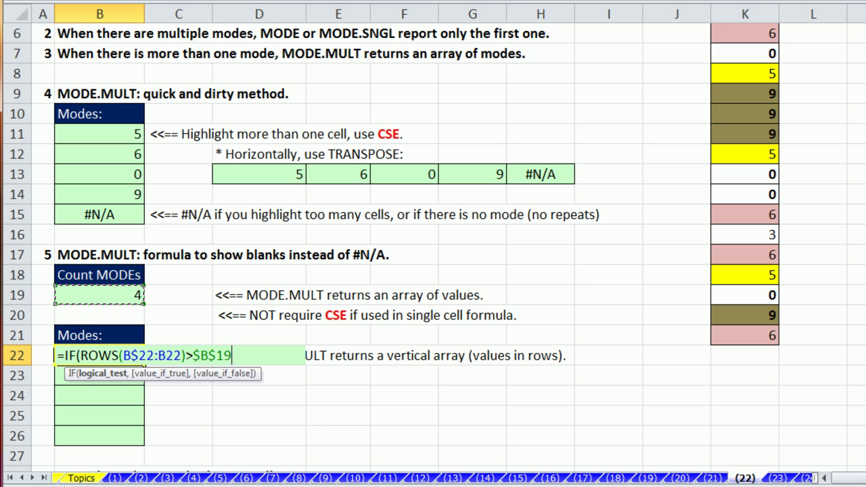
# Step: Continue the B22 formula with "" as the value if true and INDEX(MODE.MULT($K$4:$K$21) as the start of the value if false
pyautogui.write(',')
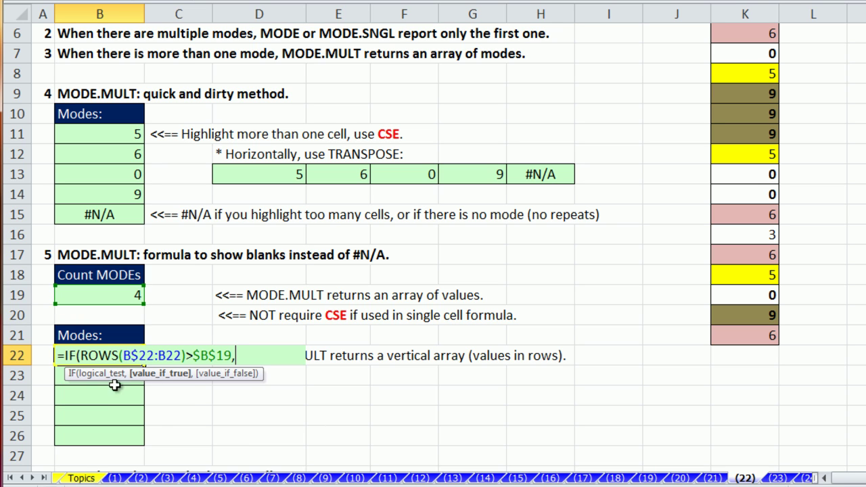
pyautogui.write('""')
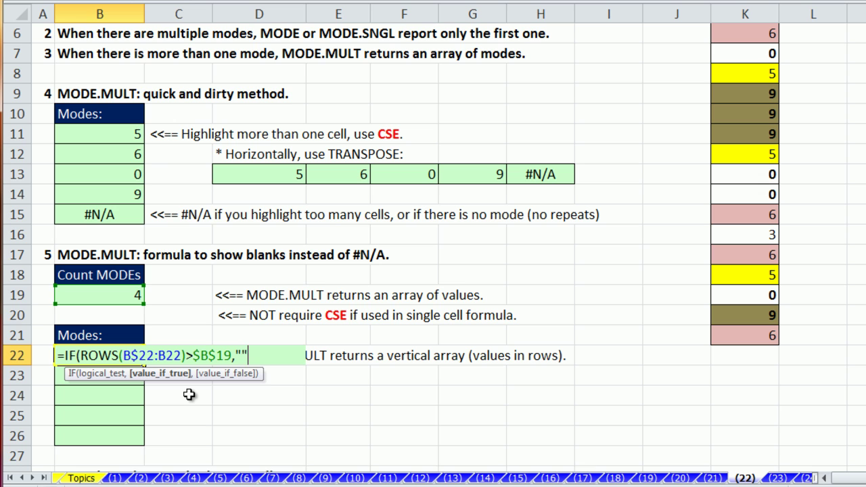
pyautogui.write(',')
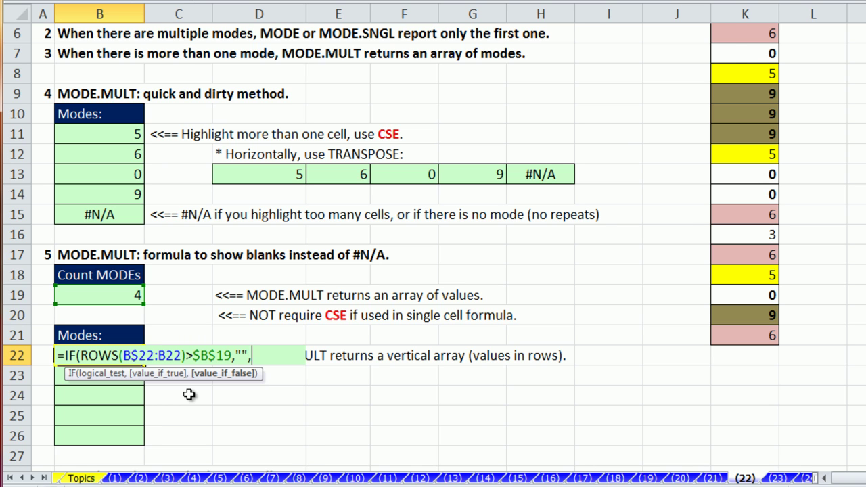
pyautogui.write('in')
pyautogui.press('Tab')
pyautogui.hotkey('ctrl', 'v')
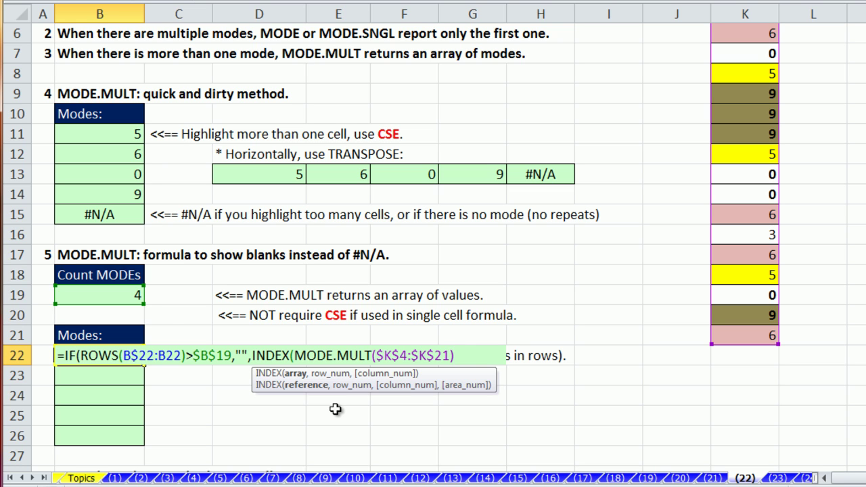
pyautogui.write(',')
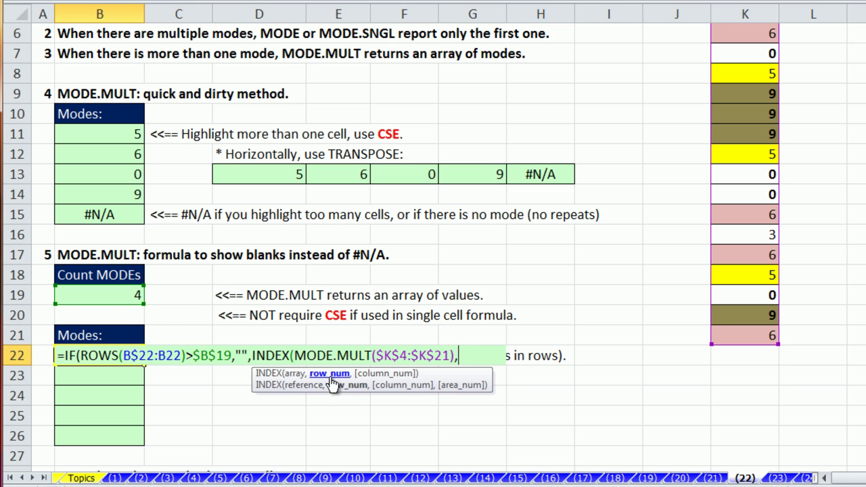
# Step: Copy ROWS(B$22:B22) from the IF test into INDEX's row number argument, and close the B22 formula's parentheses
pyautogui.moveTo(81, 355); pyautogui.dragTo(184, 355)
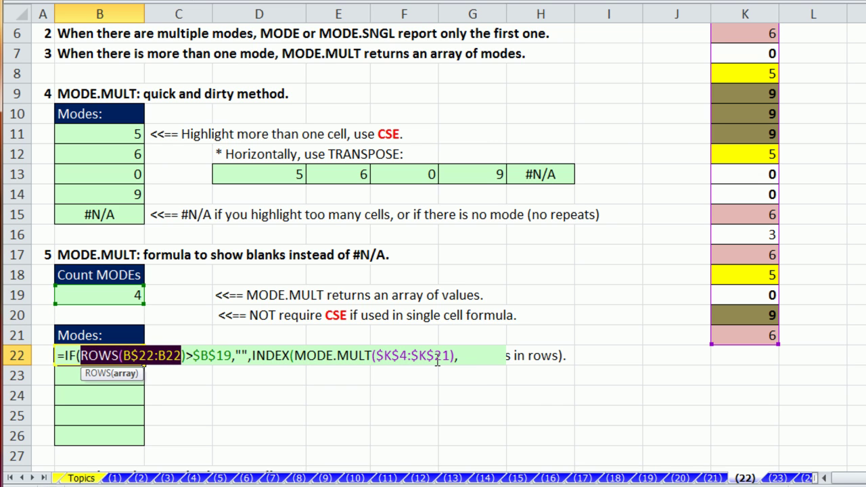
pyautogui.hotkey('ctrl', 'c')
pyautogui.click(476, 359)
pyautogui.hotkey('ctrl', 'v')
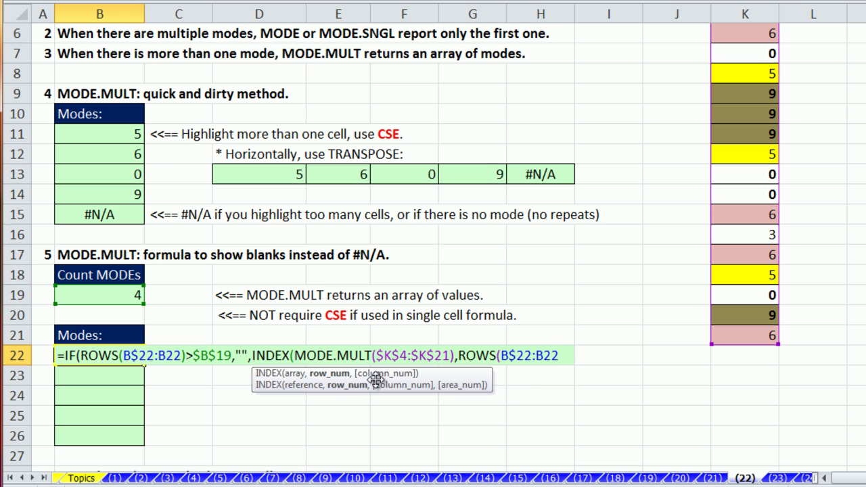
pyautogui.write(')')
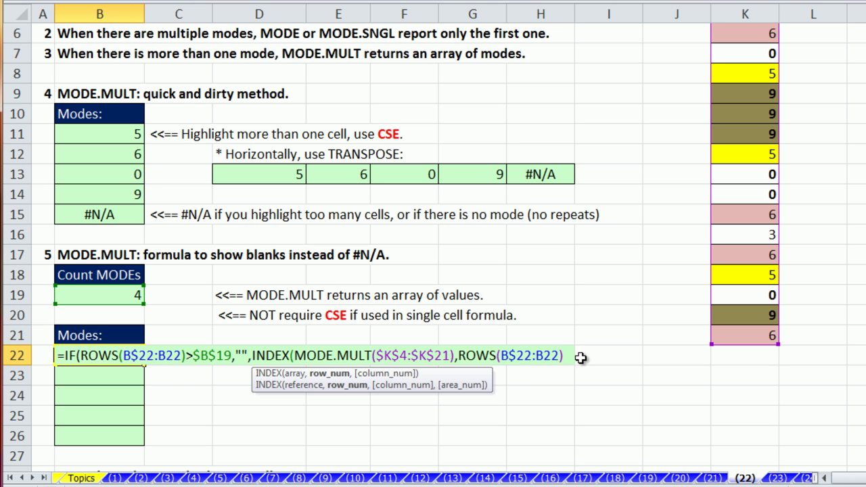
pyautogui.write('))')
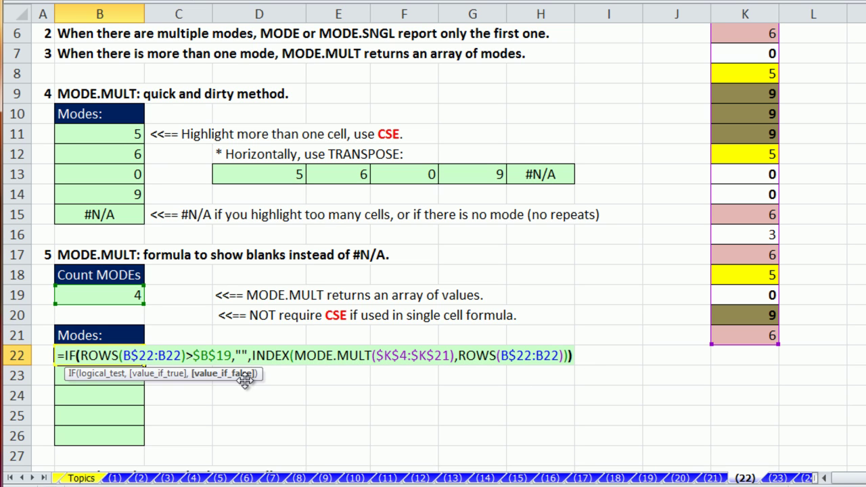
# Step: Enter the completed B22 formula and fill it down through B26
pyautogui.press('Return')
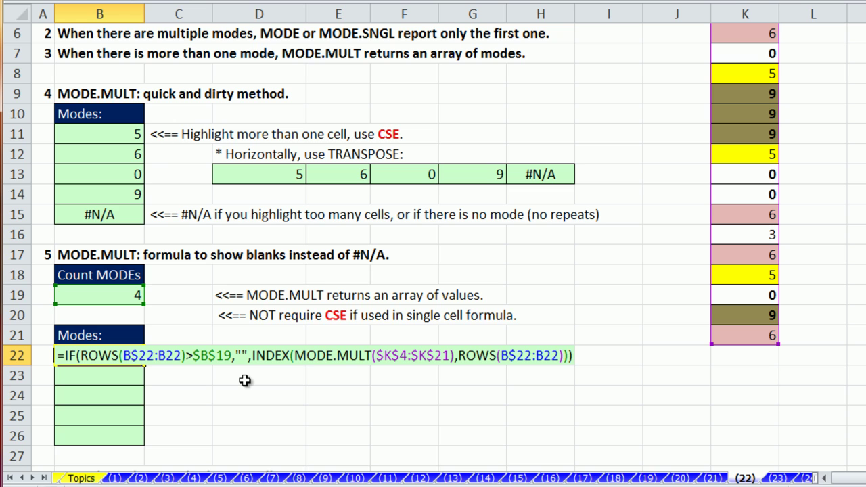
pyautogui.click(295, 357)
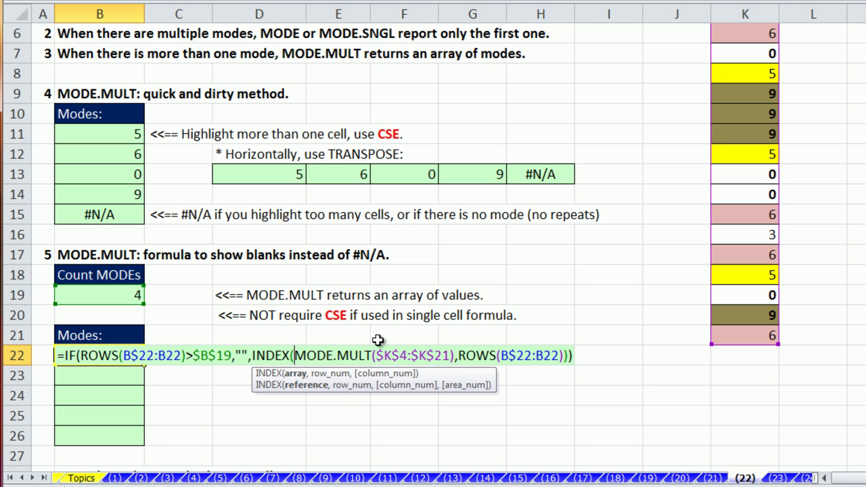
pyautogui.hotkey('ctrl', 'Return')
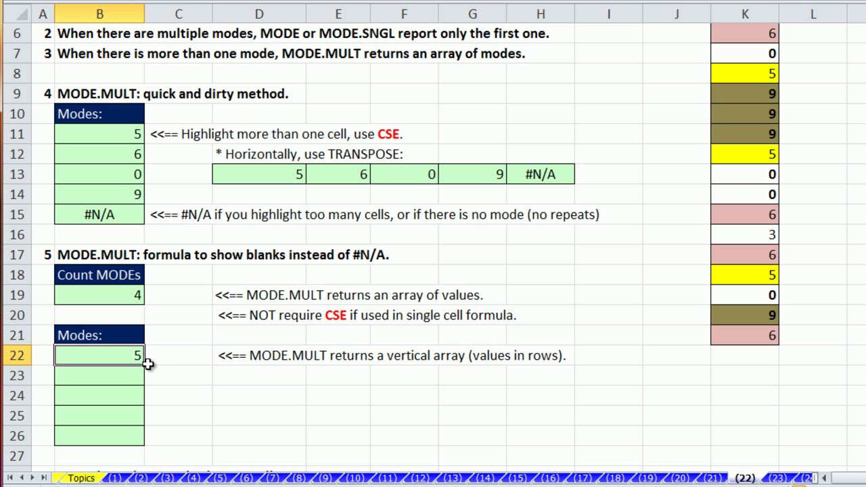
pyautogui.moveTo(144, 366); pyautogui.dragTo(149, 439)
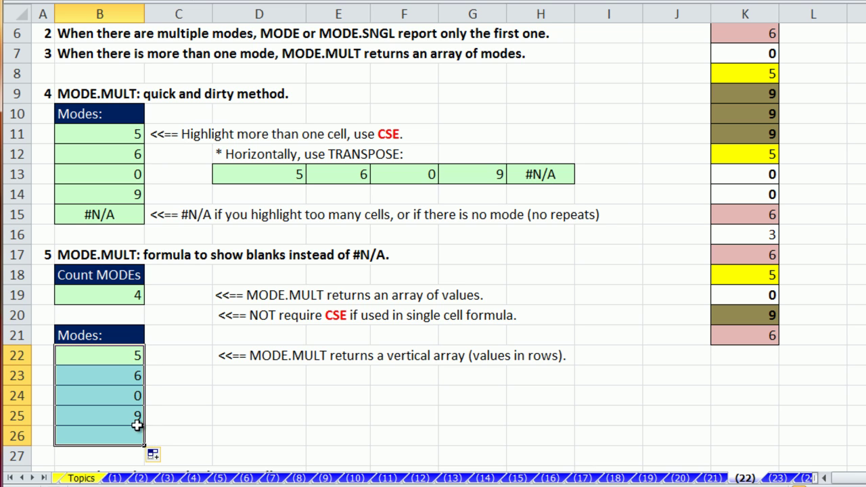
# Step: Try the value 10 in K20 to test the mode formulas, and undo the change
pyautogui.click(741, 317)
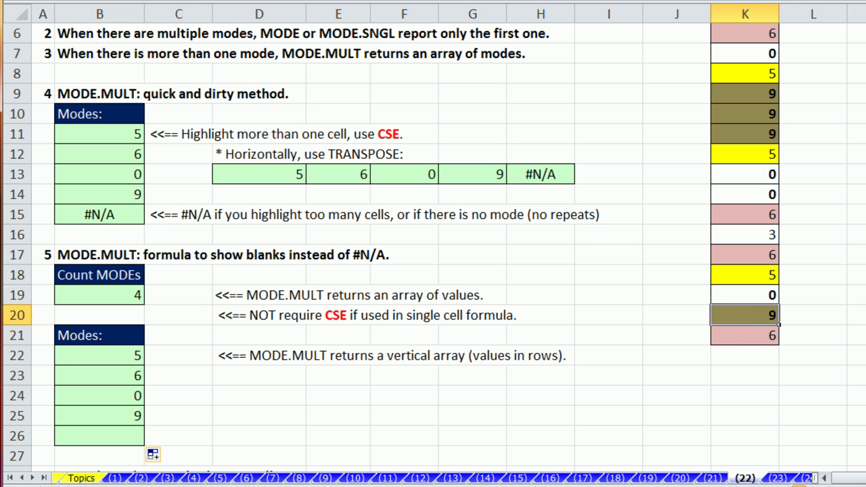
pyautogui.write('1')
pyautogui.hotkey('ctrl', 'Return')
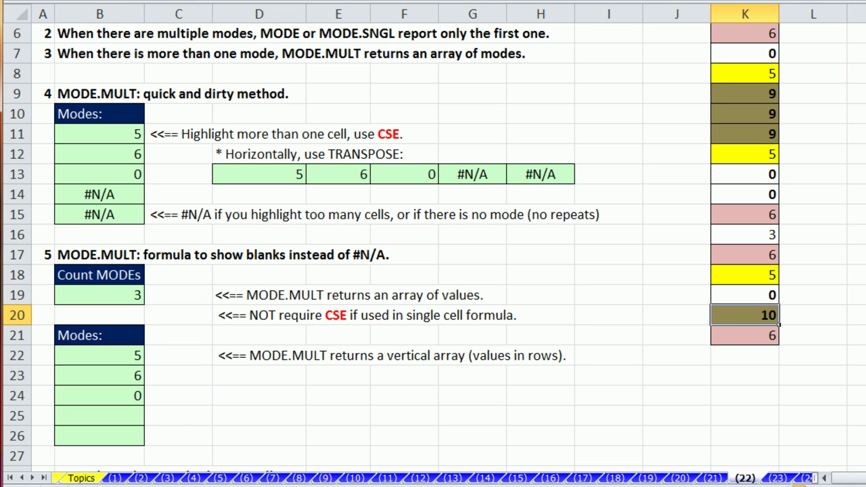
pyautogui.hotkey('ctrl', 'z')
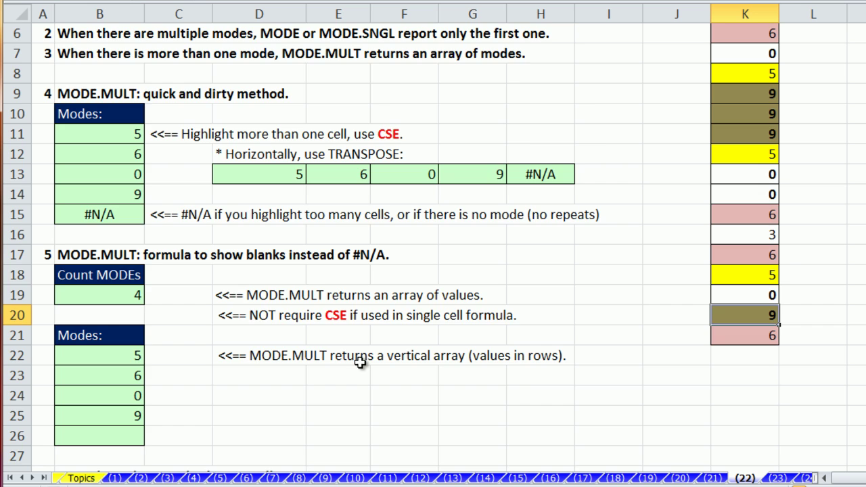
# Step: Copy the full formula text from B22 without changing that cell, and paste it into D29
pyautogui.scroll(-2, 359, 362)
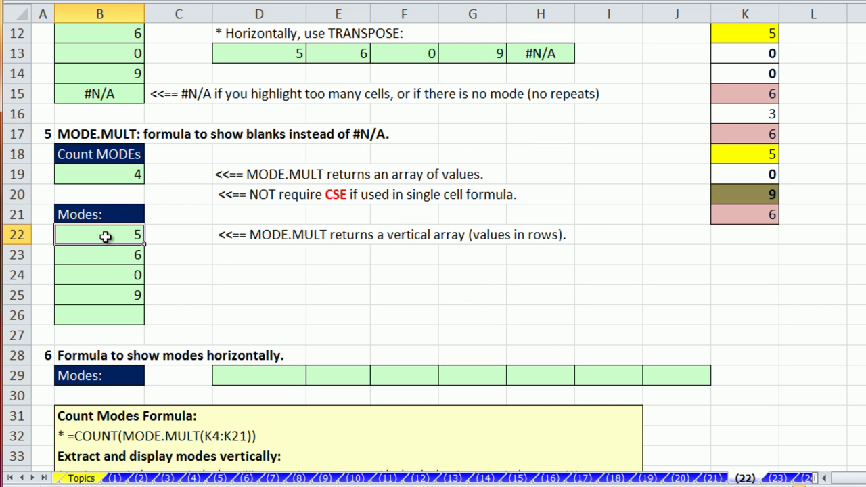
pyautogui.doubleClick(106, 238)
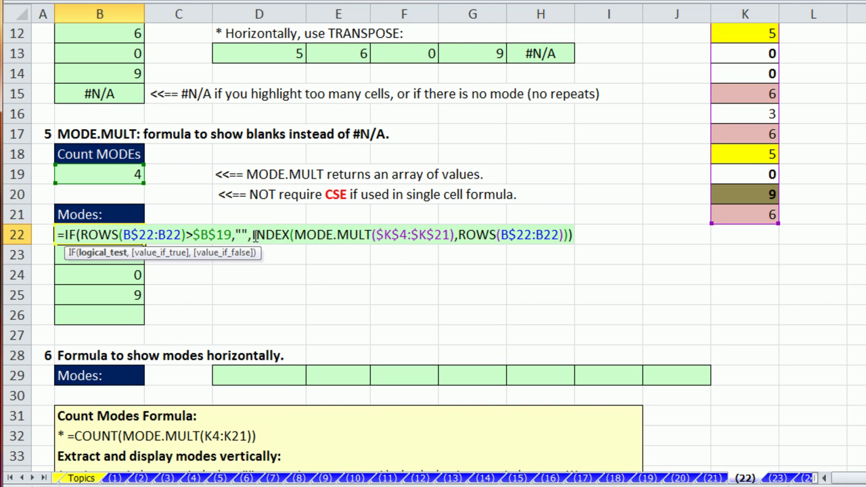
pyautogui.moveTo(255, 234); pyautogui.dragTo(458, 236)
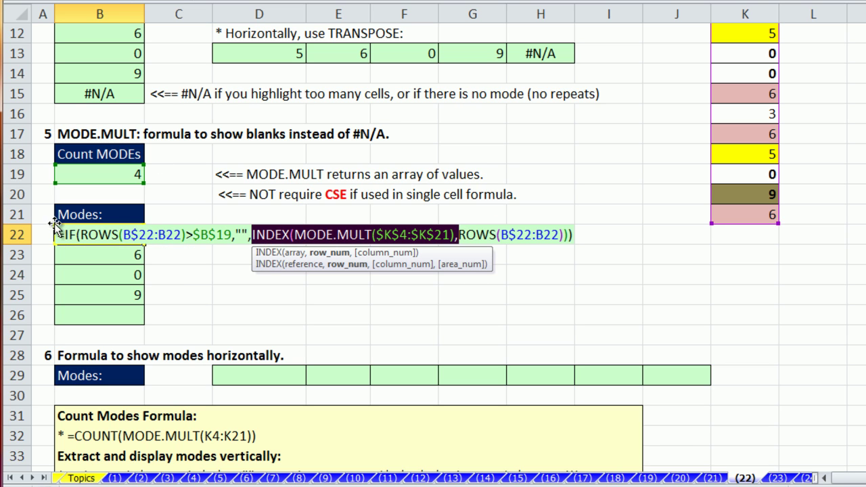
pyautogui.moveTo(59, 235); pyautogui.dragTo(574, 236)
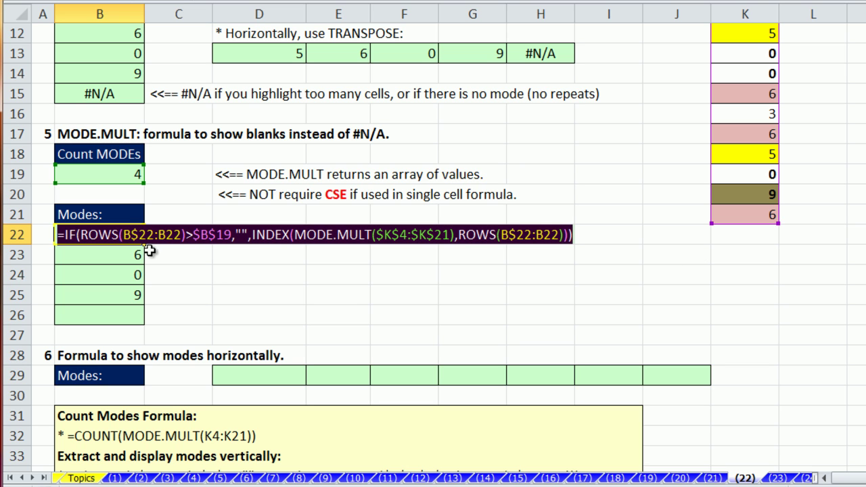
pyautogui.hotkey('ctrl', 'c')
pyautogui.press('Escape')
pyautogui.click(258, 376)
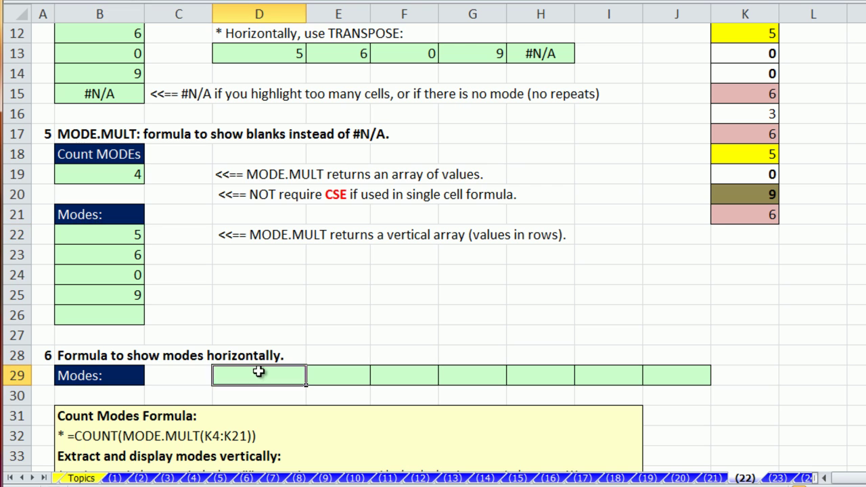
pyautogui.press('F2')
pyautogui.hotkey('ctrl', 'v')
# Step: Replace ROWS(B$22:B22) in the IF test of the D29 formula with COLUMNS($D29:D29)
pyautogui.click(236, 376)
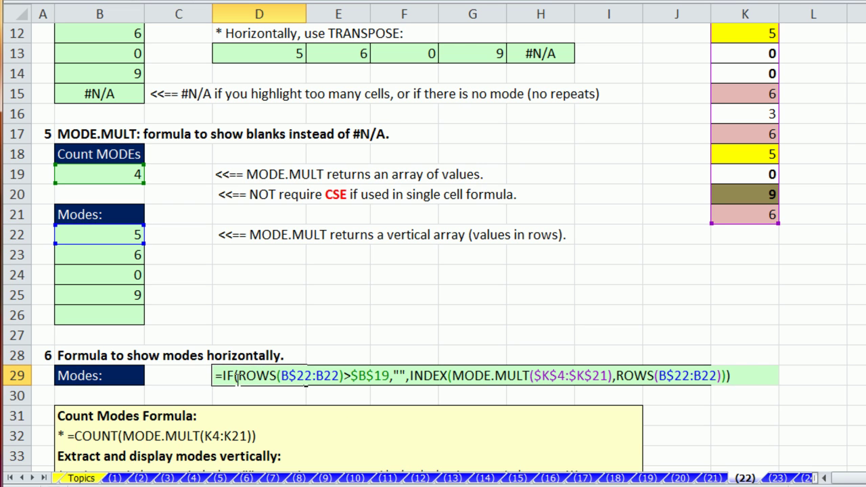
pyautogui.moveTo(239, 376); pyautogui.dragTo(343, 378)
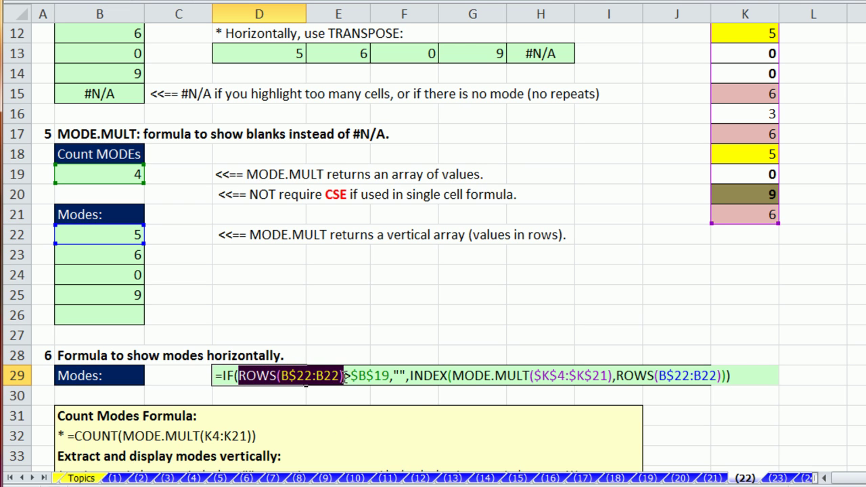
pyautogui.write('col')
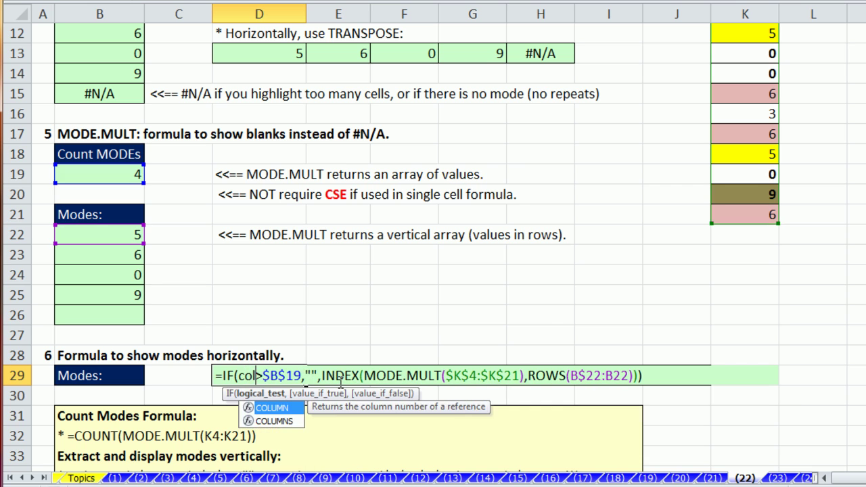
pyautogui.press('Down')
pyautogui.press('Tab')
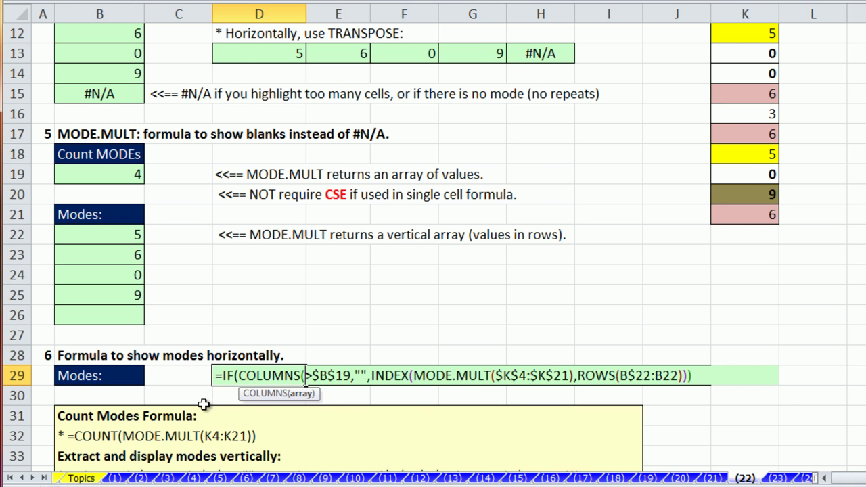
pyautogui.write('$')
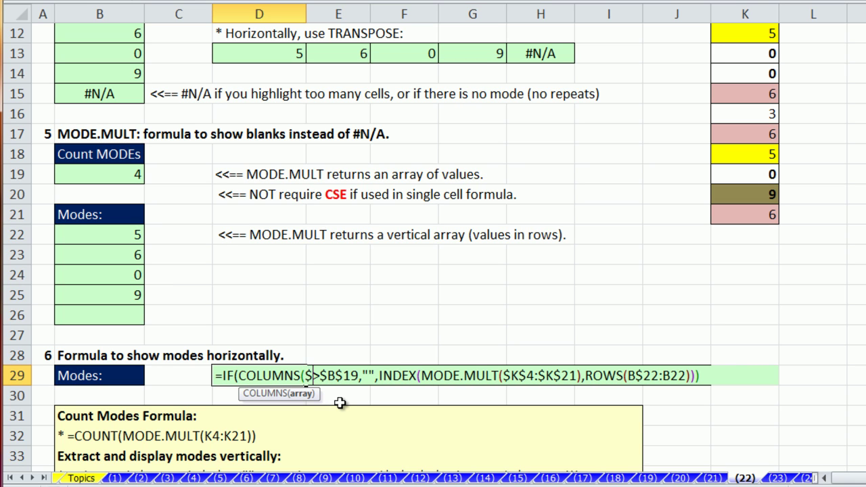
pyautogui.write('D29')
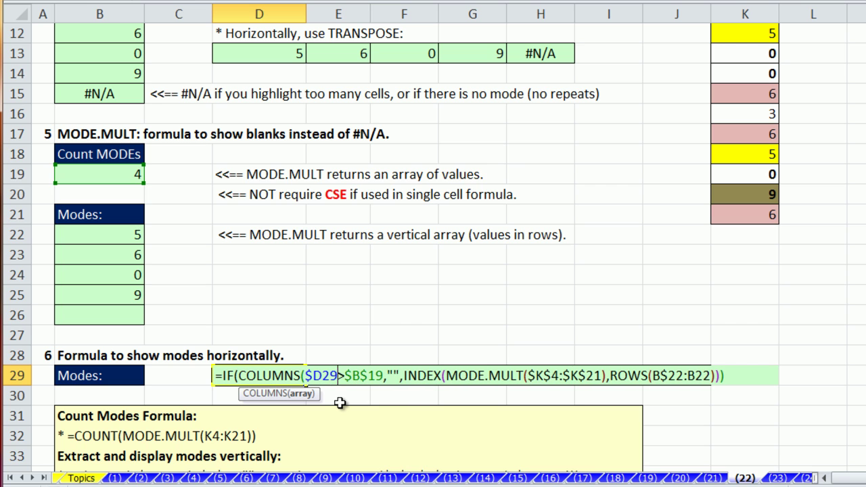
pyautogui.write(':D29')
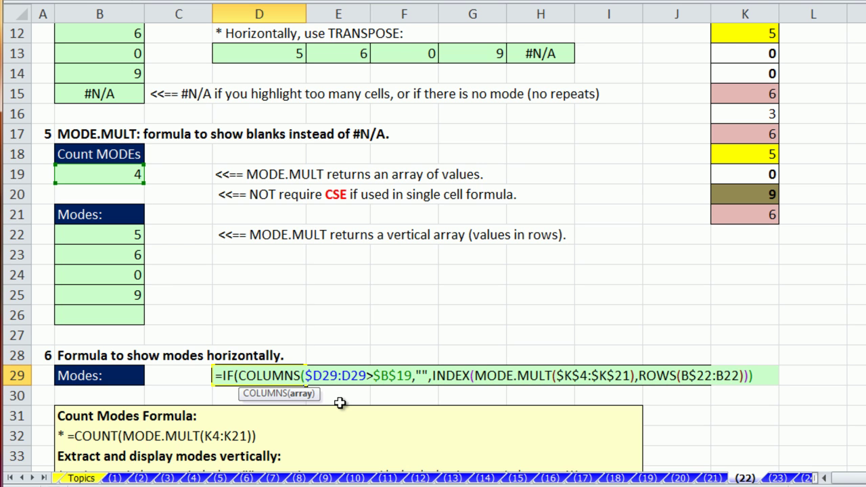
pyautogui.write(')')
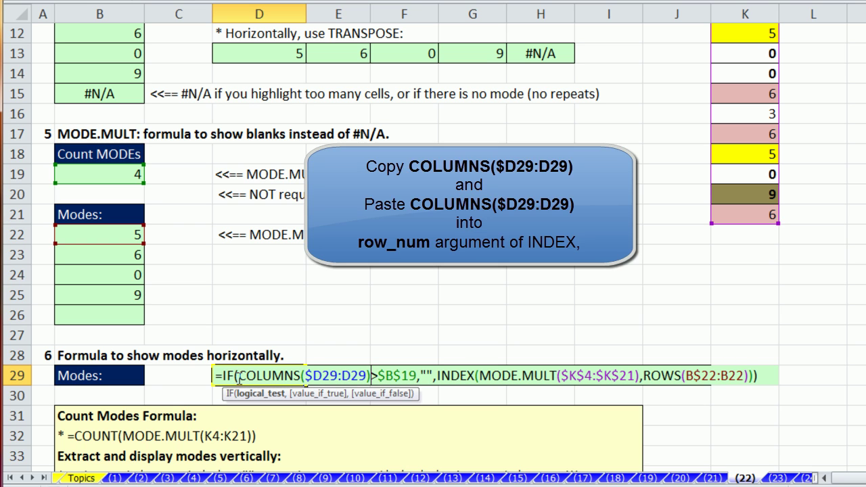
# Step: Replace INDEX's row number in D29 with a copy of COLUMNS($D29:D29), and fill the entered formula across to J29
pyautogui.moveTo(238, 377); pyautogui.dragTo(372, 383)
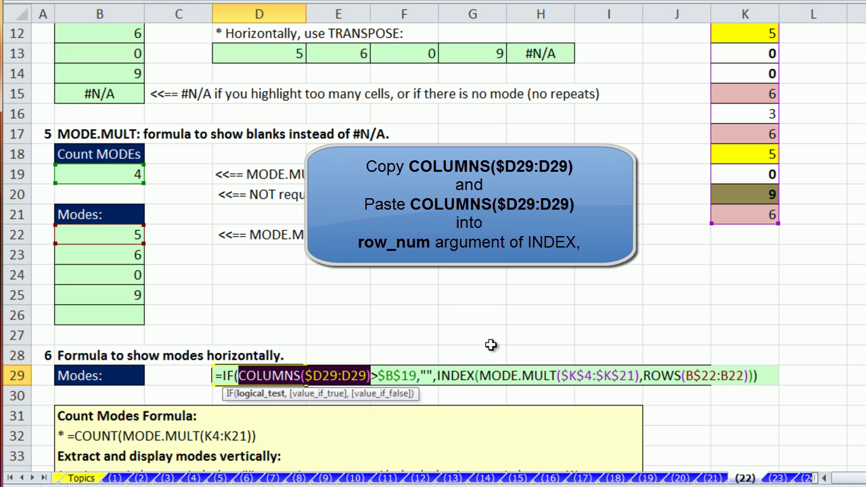
pyautogui.click(646, 376)
pyautogui.moveTo(651, 375); pyautogui.dragTo(802, 383)
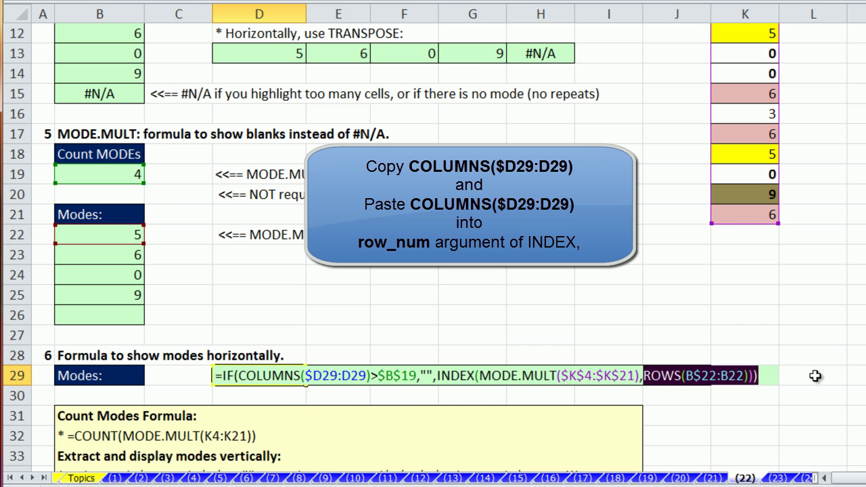
pyautogui.press('Delete')
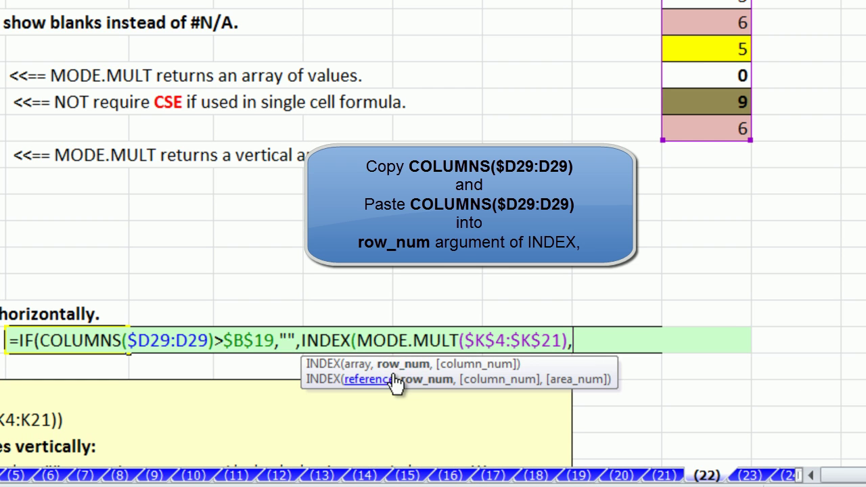
pyautogui.hotkey('ctrl', 'v')
pyautogui.write(')')
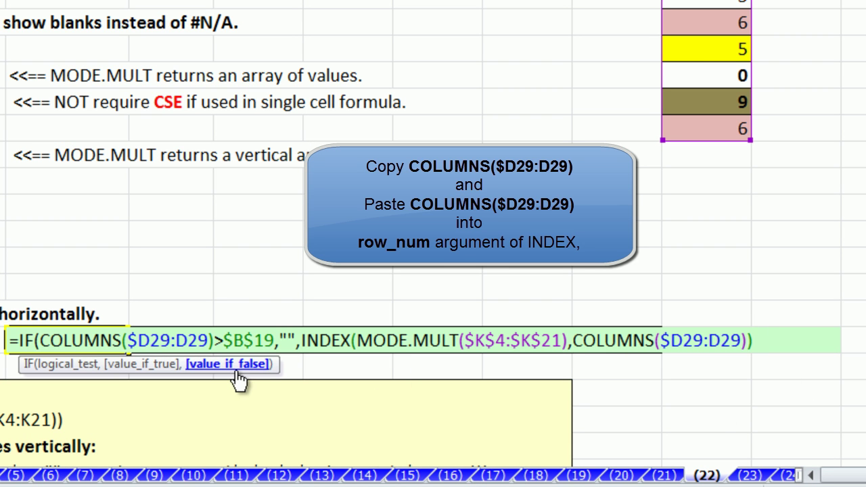
pyautogui.write(')')
pyautogui.hotkey('ctrl', 'Return')
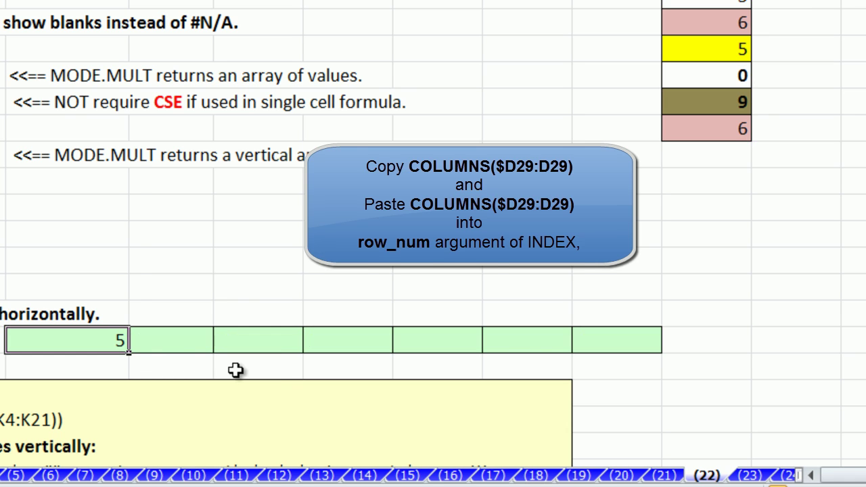
pyautogui.moveTo(128, 352); pyautogui.dragTo(662, 352)
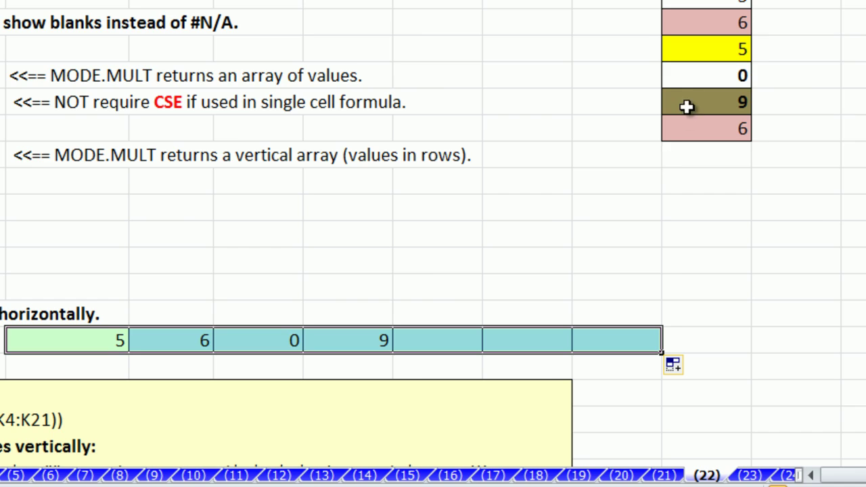
# Step: Try the value 12 in K20 to test the horizontal mode formulas, and undo the change
pyautogui.click(686, 103)
pyautogui.write('12')
pyautogui.hotkey('ctrl', 'Return')
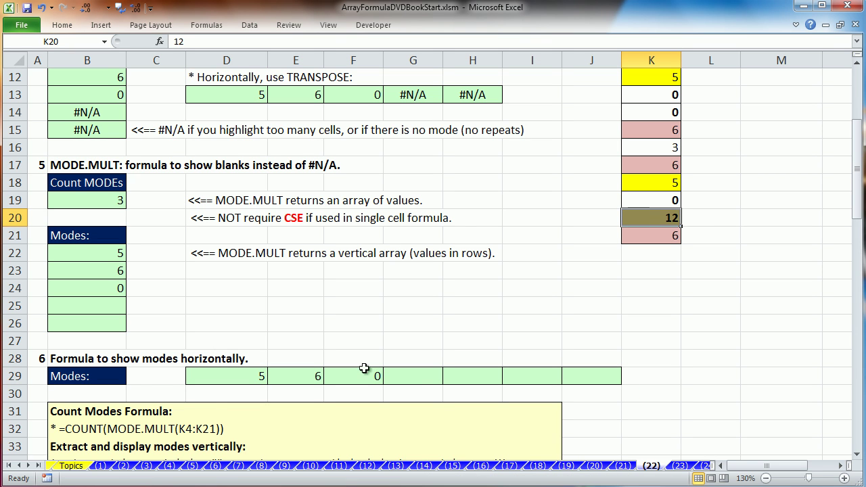
pyautogui.hotkey('ctrl', 'z')
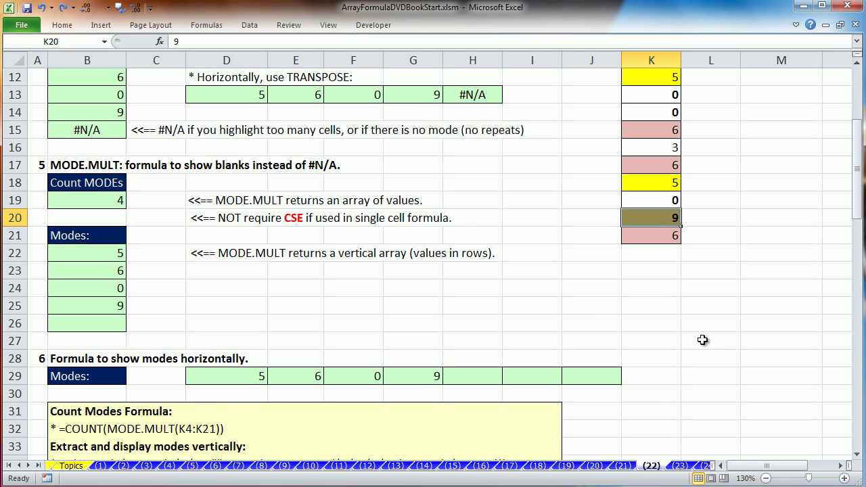
# Step: Examine the COLUMNS test, the empty-text result and the INDEX part of the IF formula in D29
pyautogui.click(201, 383)
pyautogui.doubleClick(201, 383)
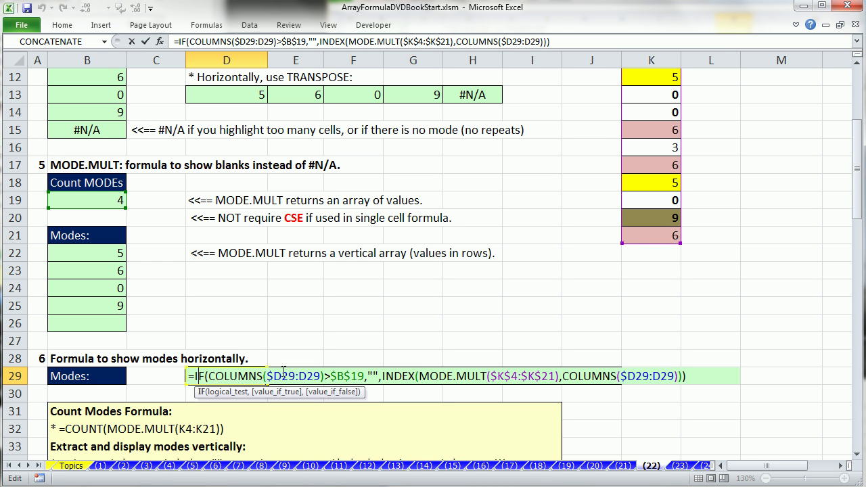
pyautogui.click(345, 381)
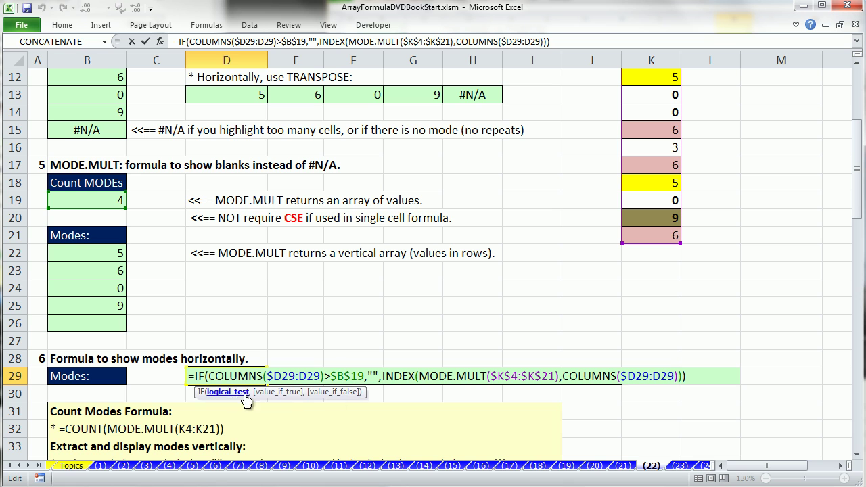
pyautogui.click(393, 376)
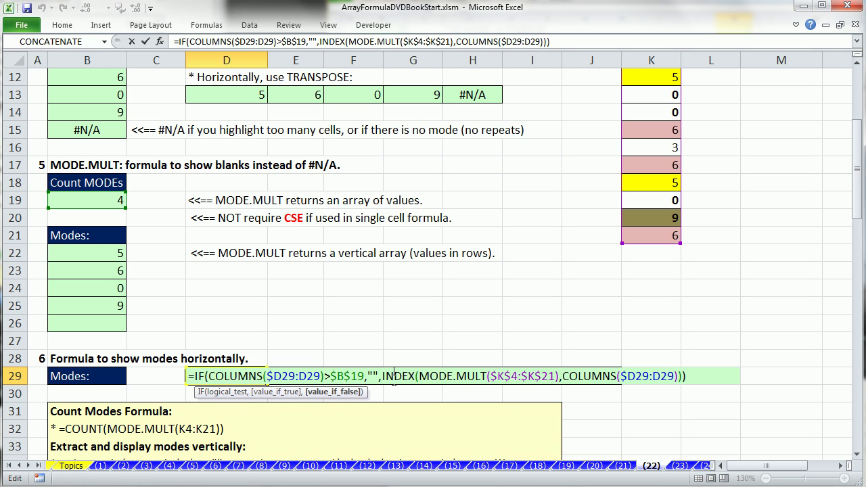
pyautogui.click(374, 375)
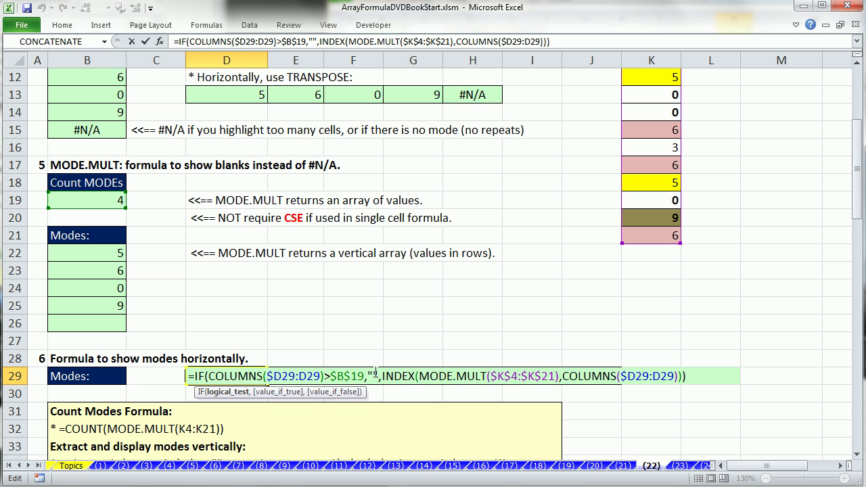
pyautogui.click(375, 374)
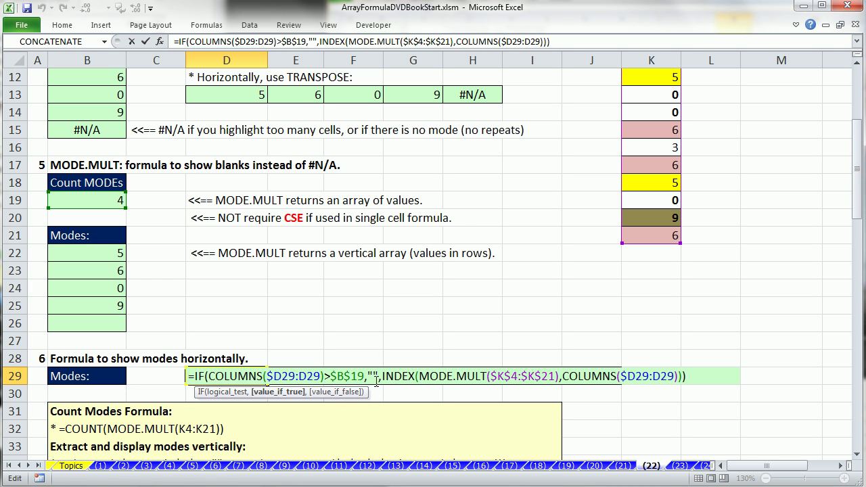
pyautogui.hotkey('ctrl', 'shift', 'Return')
pyautogui.click(144, 255)
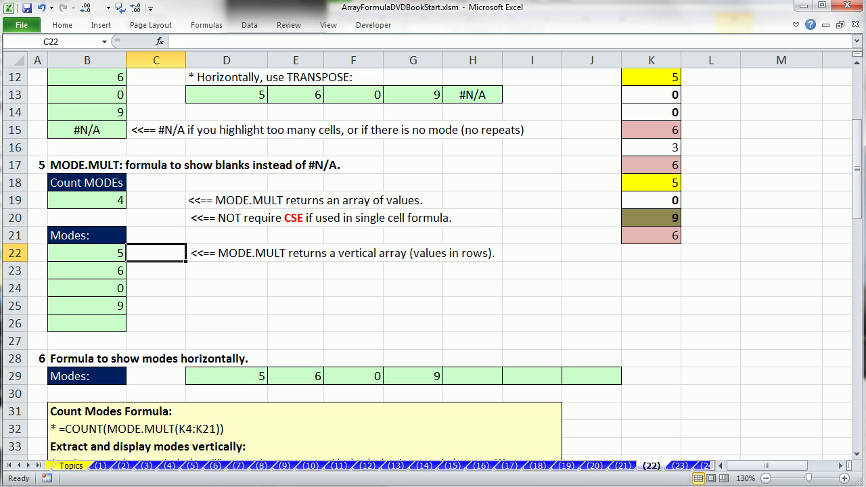
pyautogui.write('=if')
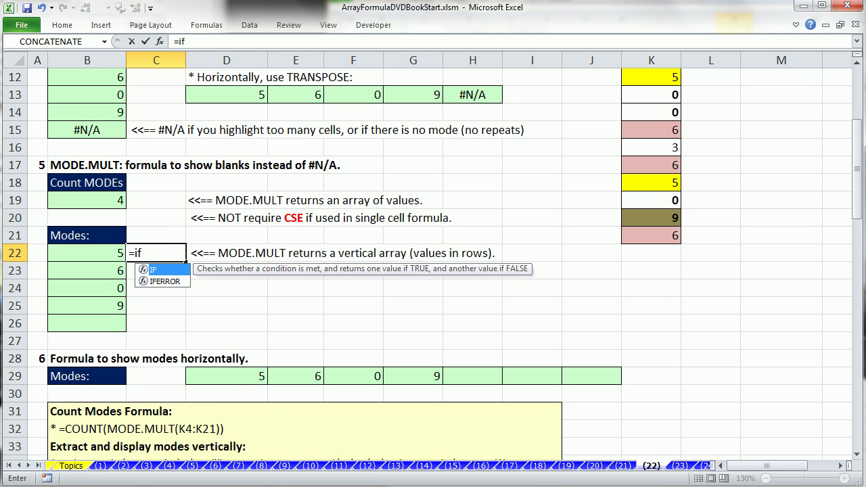
pyautogui.write('e')
pyautogui.press('Tab')
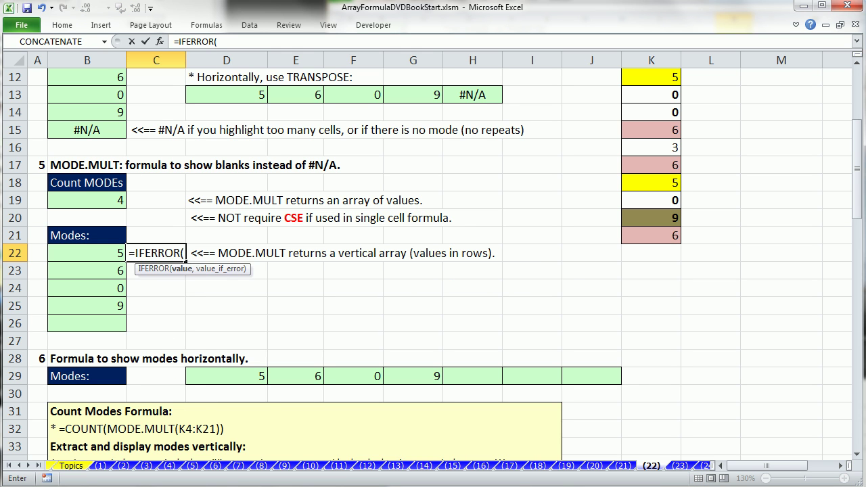
pyautogui.press('Escape')
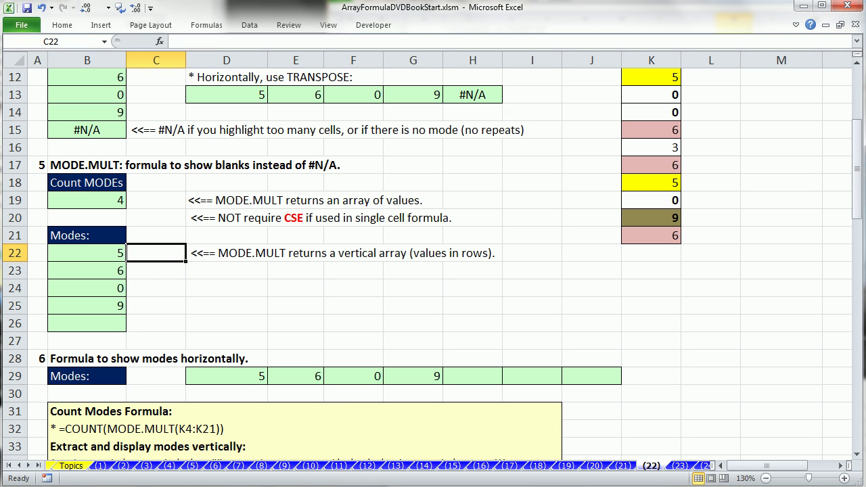
# Step: Copy INDEX(MODE.MULT($K$4:$K$21),ROWS(B$22:B22)) from the B22 formula, leaving that cell unchanged
pyautogui.doubleClick(82, 253)
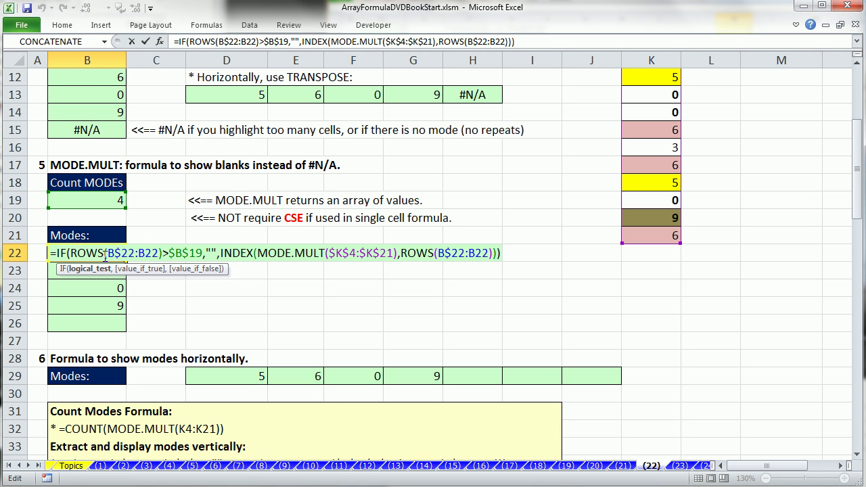
pyautogui.moveTo(221, 251); pyautogui.dragTo(499, 253)
pyautogui.hotkey('ctrl', 'c')
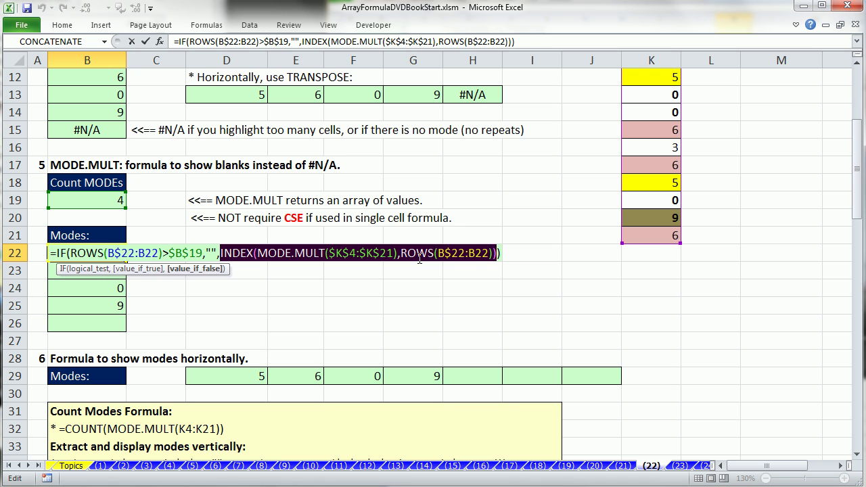
pyautogui.press('Escape')
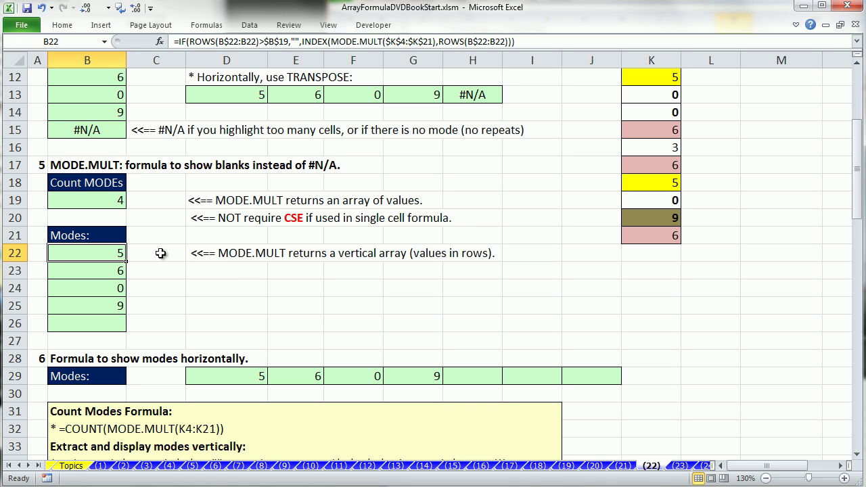
# Step: Enter =IFERROR(INDEX(MODE.MULT($K$4:$K$21),ROWS(B$22:B22)),"") in C22, using the copied INDEX part, and fill it down to C26
pyautogui.click(162, 253)
pyautogui.write('=if')
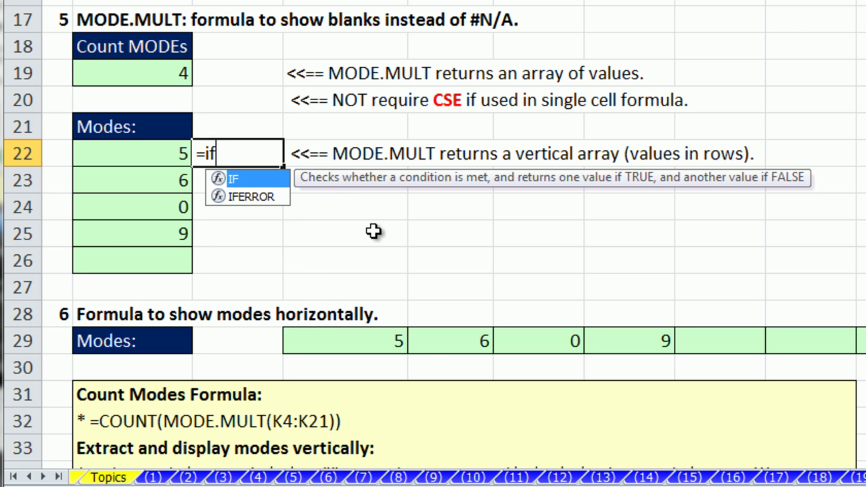
pyautogui.write('e')
pyautogui.press('Tab')
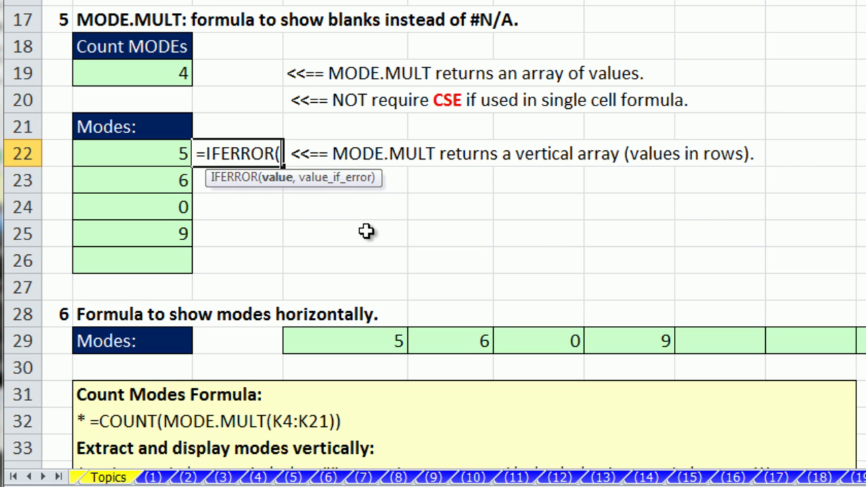
pyautogui.hotkey('ctrl', 'v')
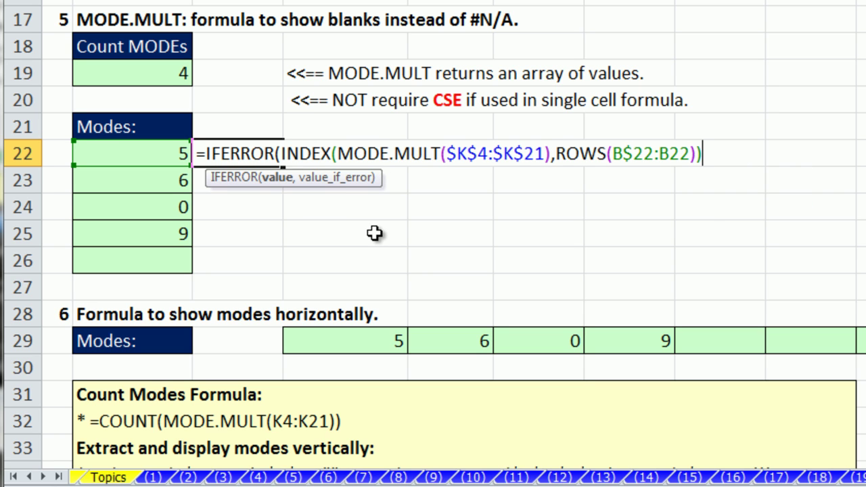
pyautogui.write(',')
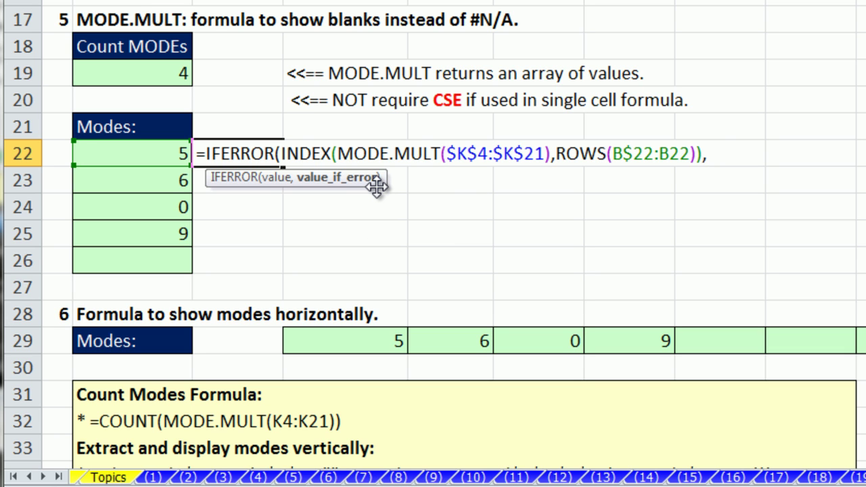
pyautogui.write('"")')
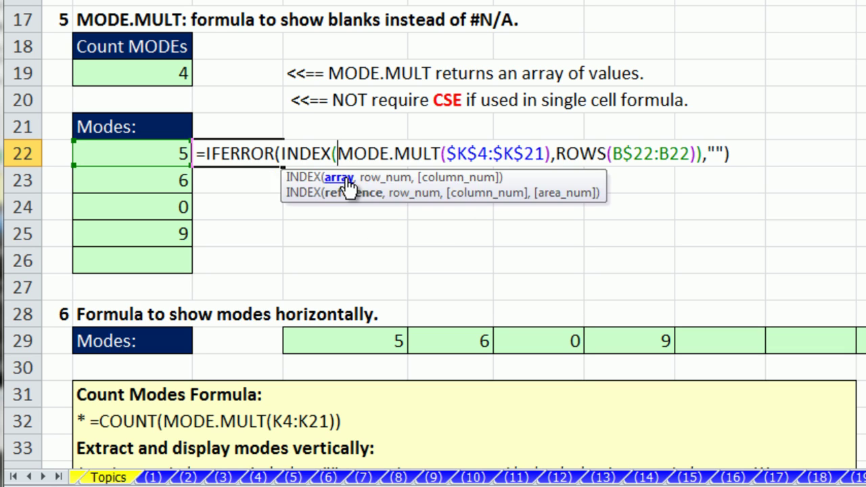
pyautogui.hotkey('ctrl', 'Return')
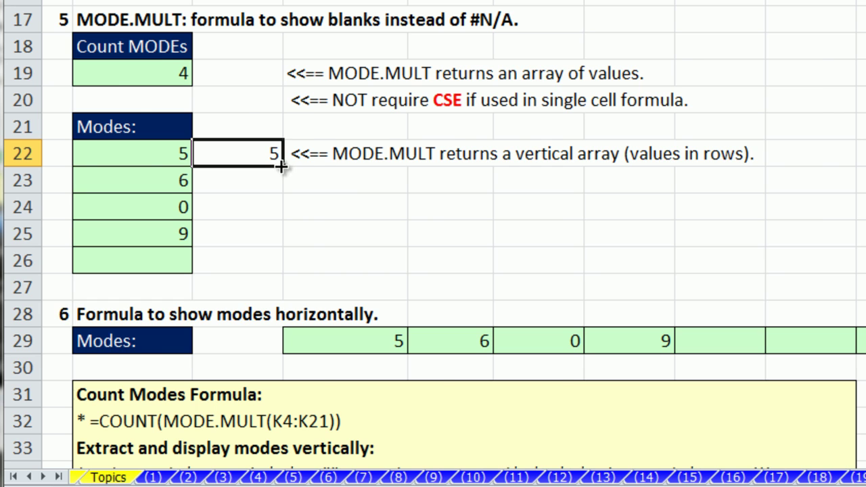
pyautogui.moveTo(283, 167); pyautogui.dragTo(283, 271)
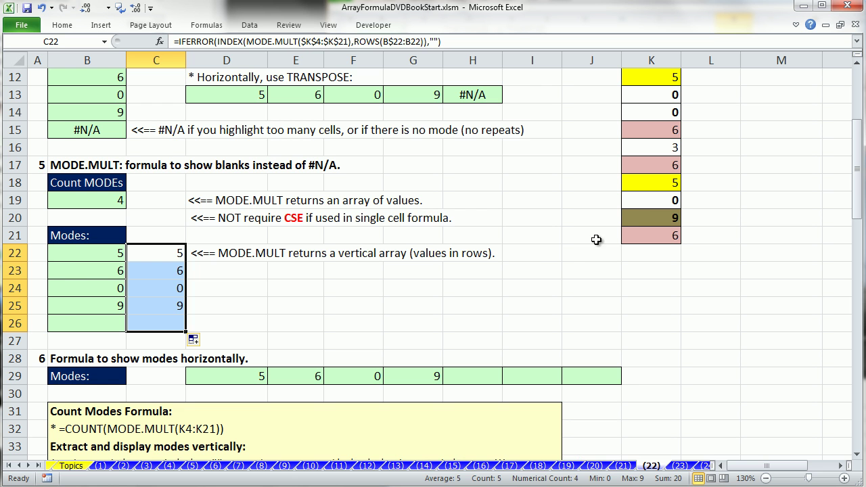
# Step: Try the value 155 in K20 to test the IFERROR formulas, inspect the C22 formula, and undo the value change
pyautogui.click(652, 215)
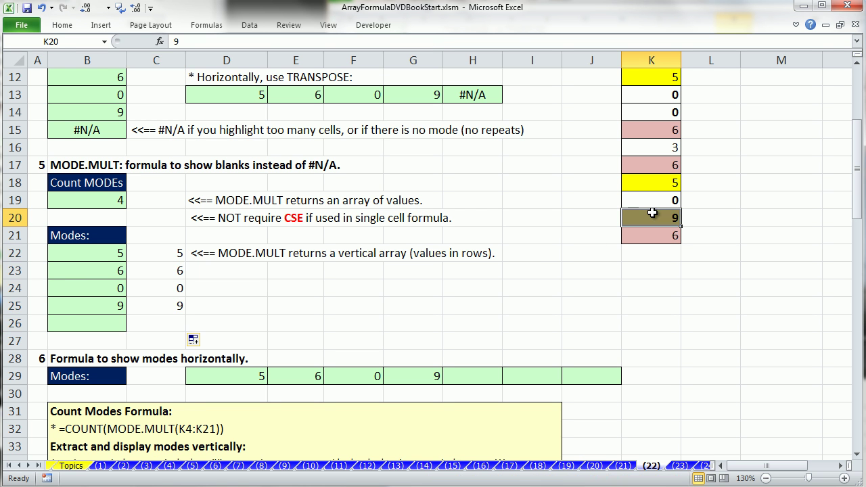
pyautogui.write('155')
pyautogui.hotkey('ctrl', 'Return')
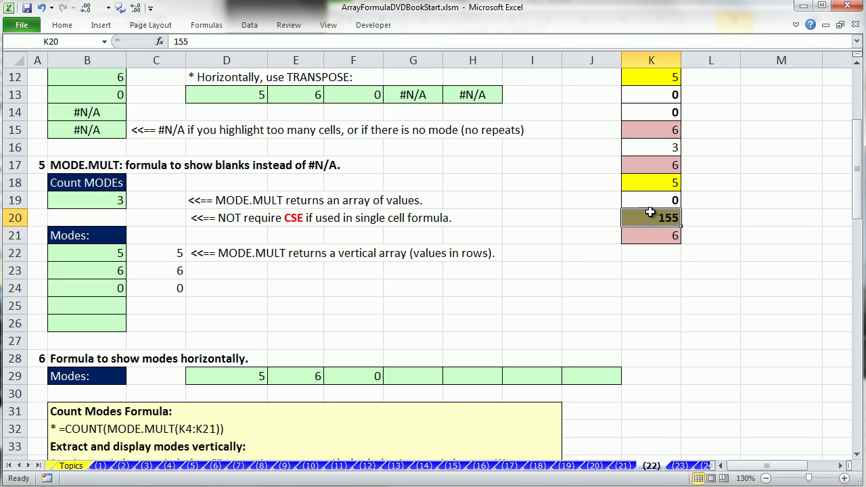
pyautogui.doubleClick(153, 254)
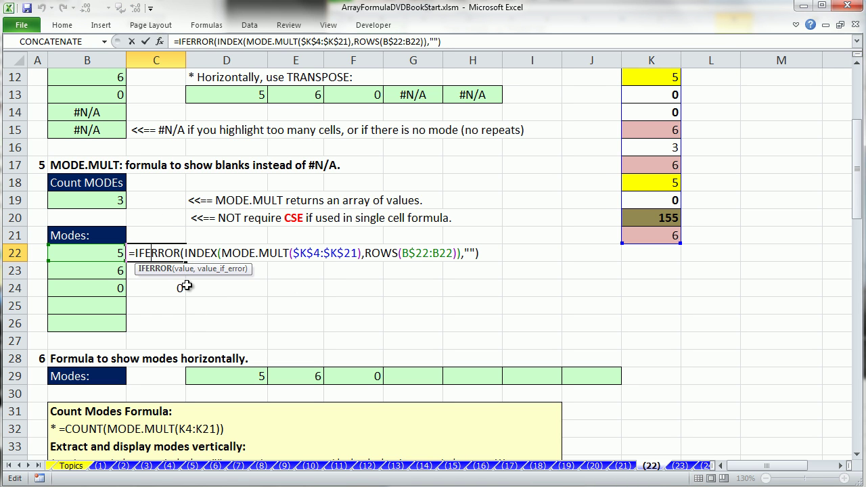
pyautogui.press('Escape')
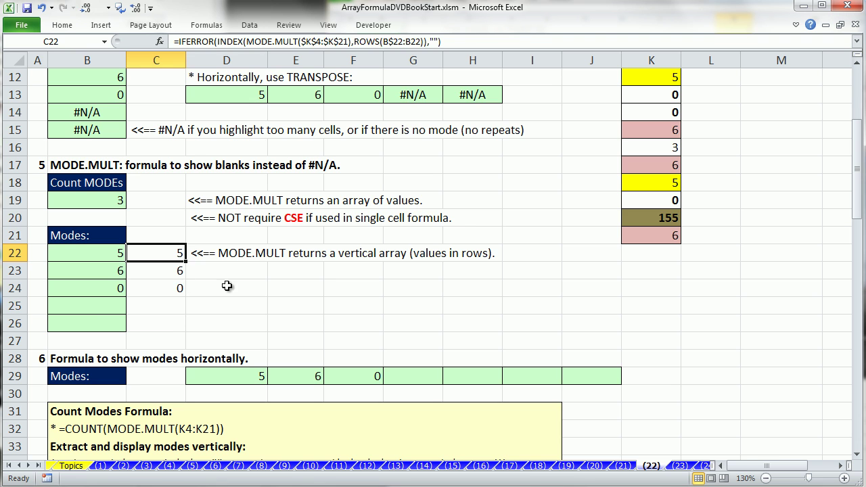
pyautogui.hotkey('ctrl', 'z')
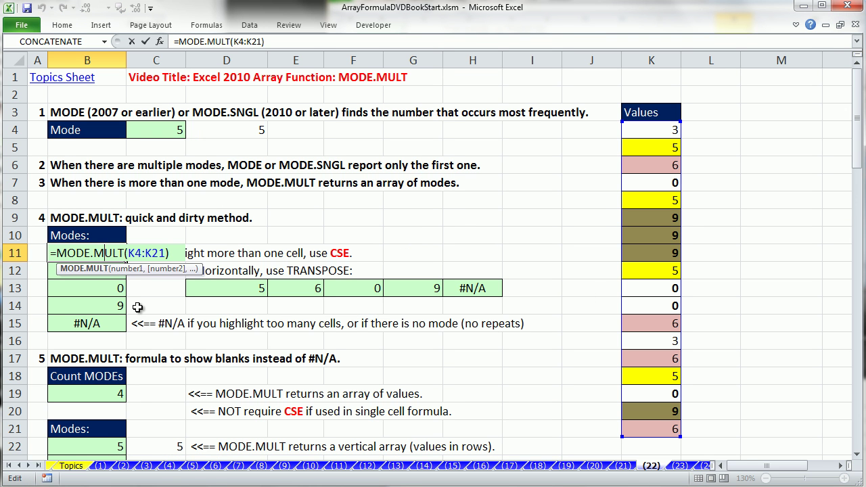